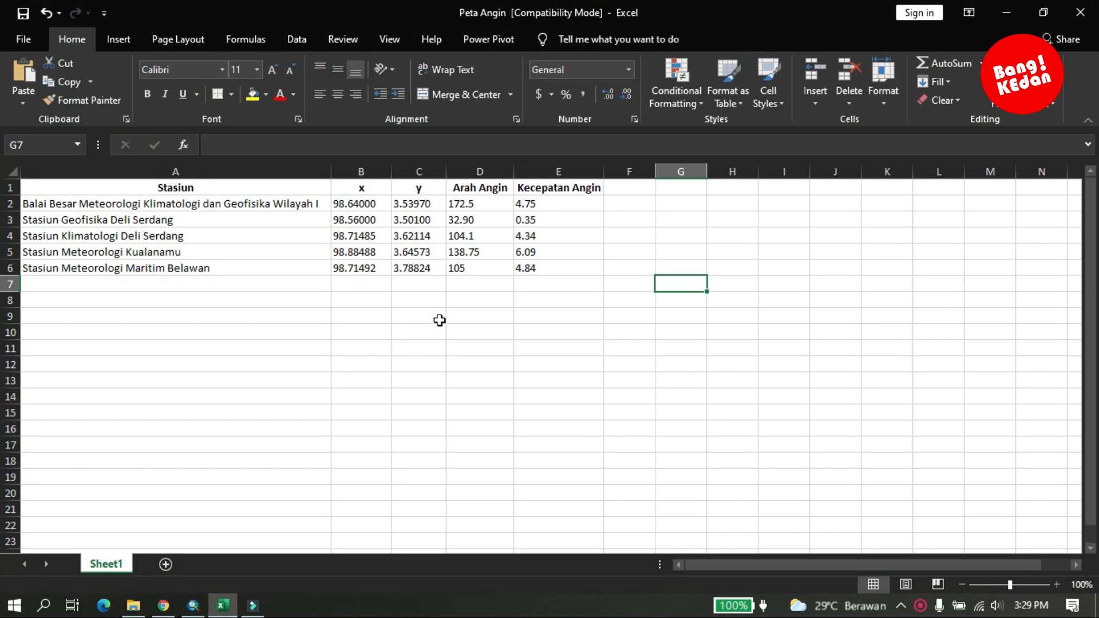
Step: Switch from the station wind data in Excel to ArcMap and add the Sheet1$ table of Peta Angin.xls to the map
drag(201, 187, 554, 269)
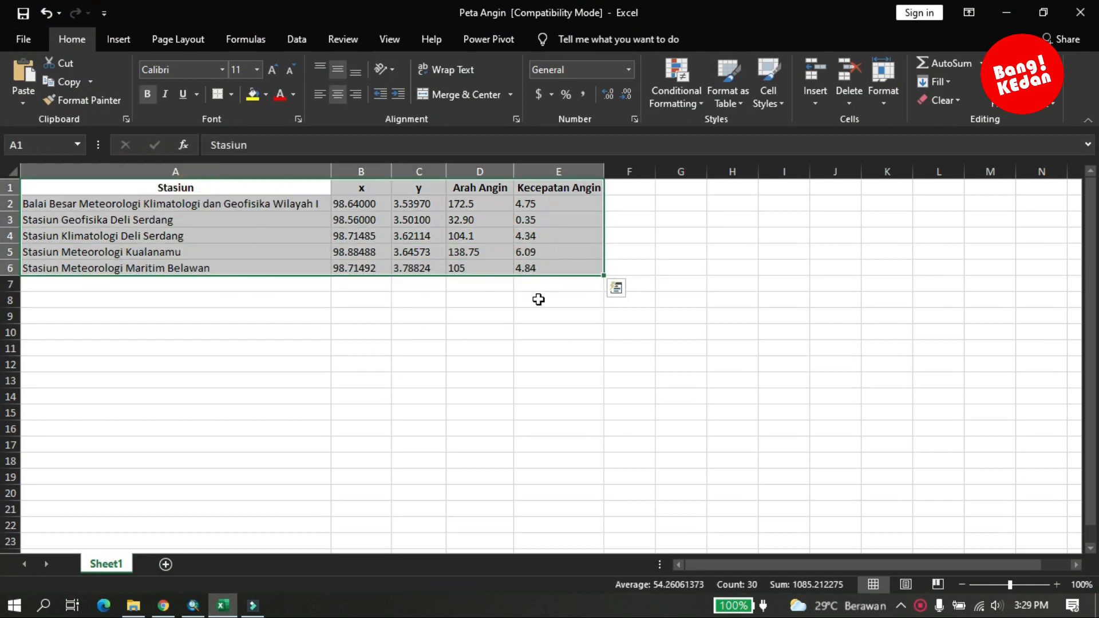
click(1005, 13)
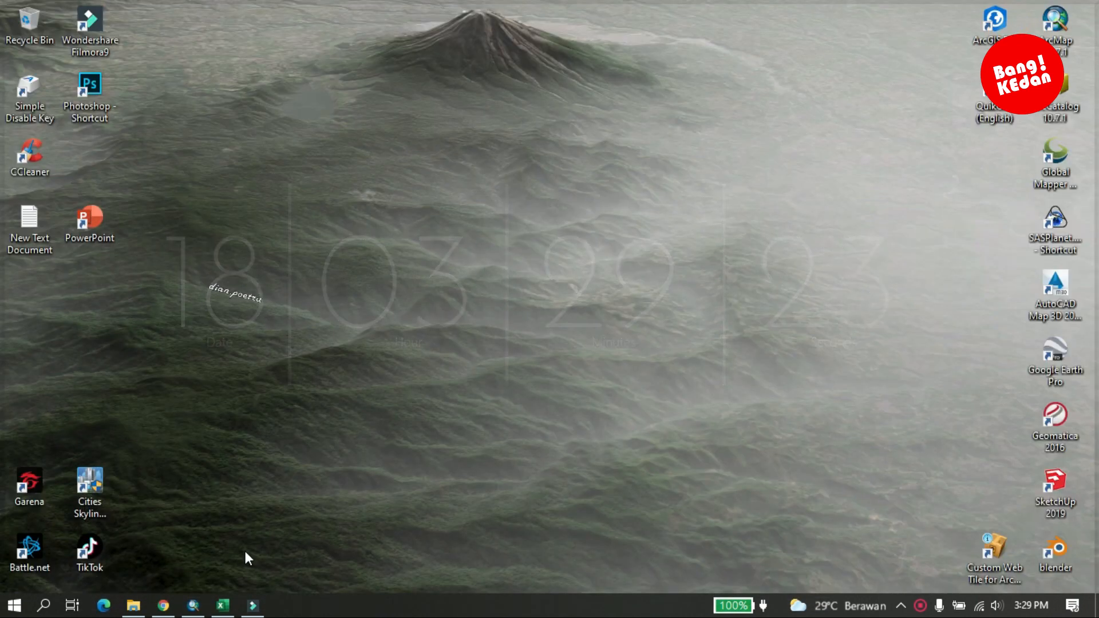
click(195, 608)
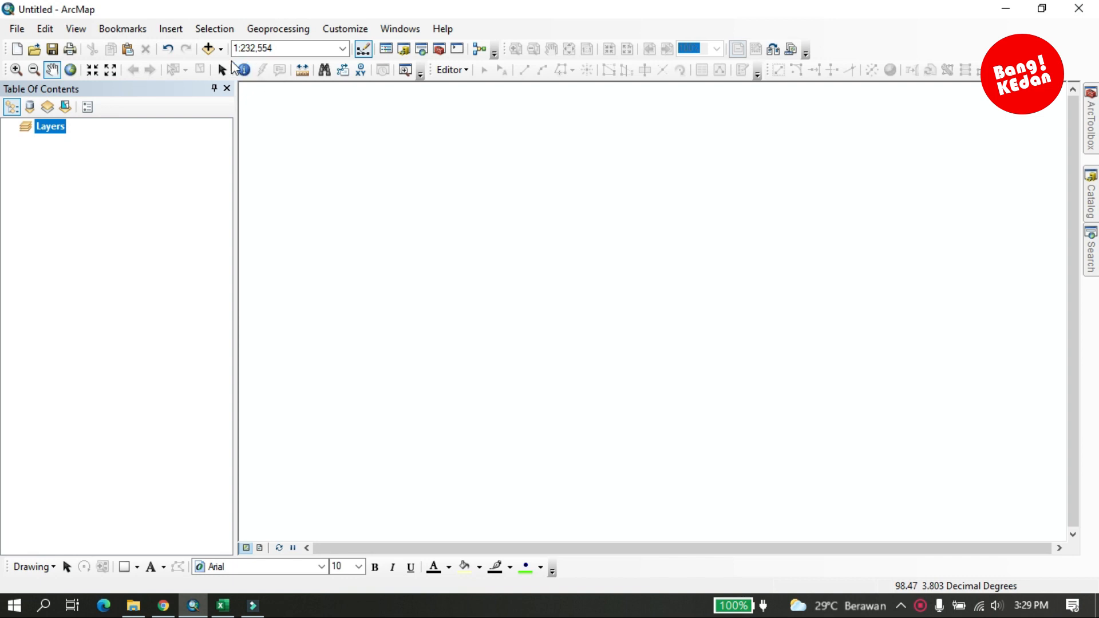
click(207, 49)
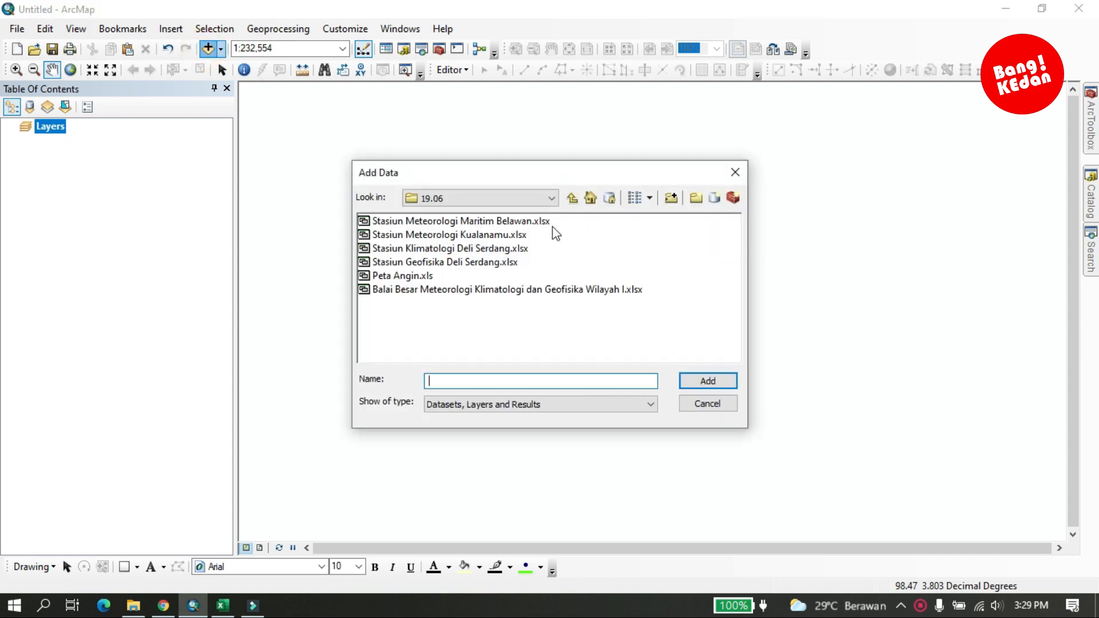
double_click(418, 276)
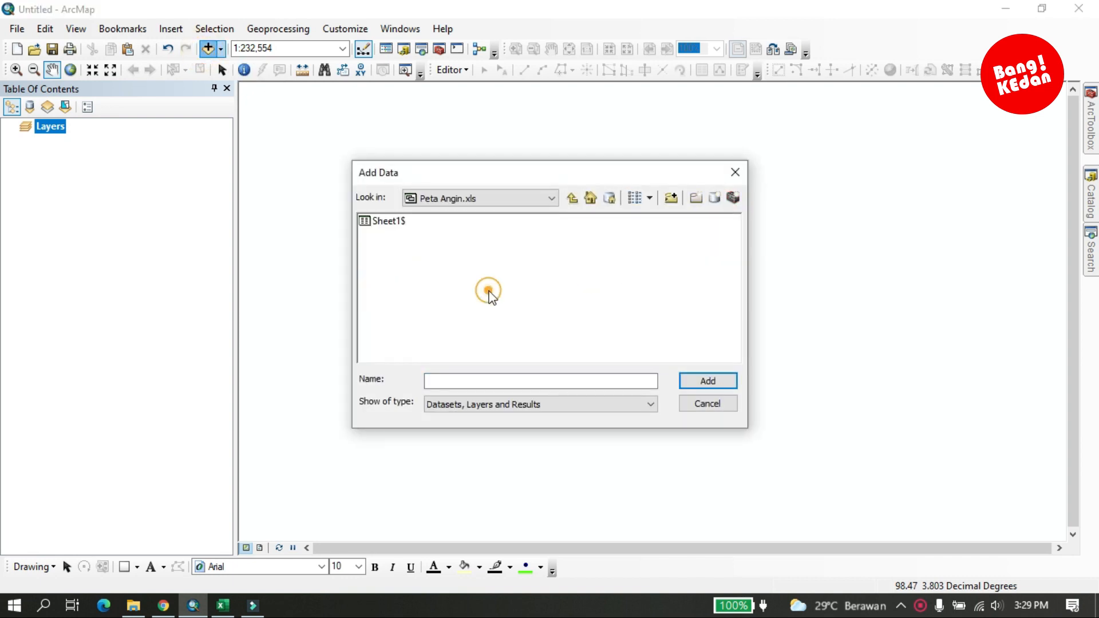
click(394, 221)
click(701, 379)
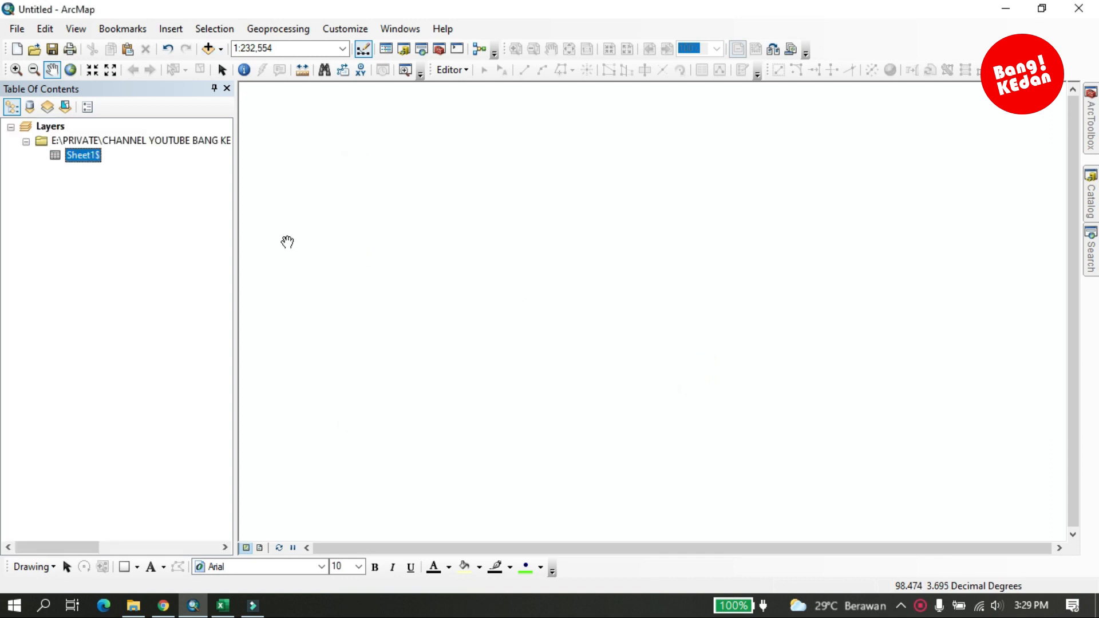
Step: Start Display XY Data for the Sheet1$ table, with x as the X field and y as the Y field
right_click(86, 165)
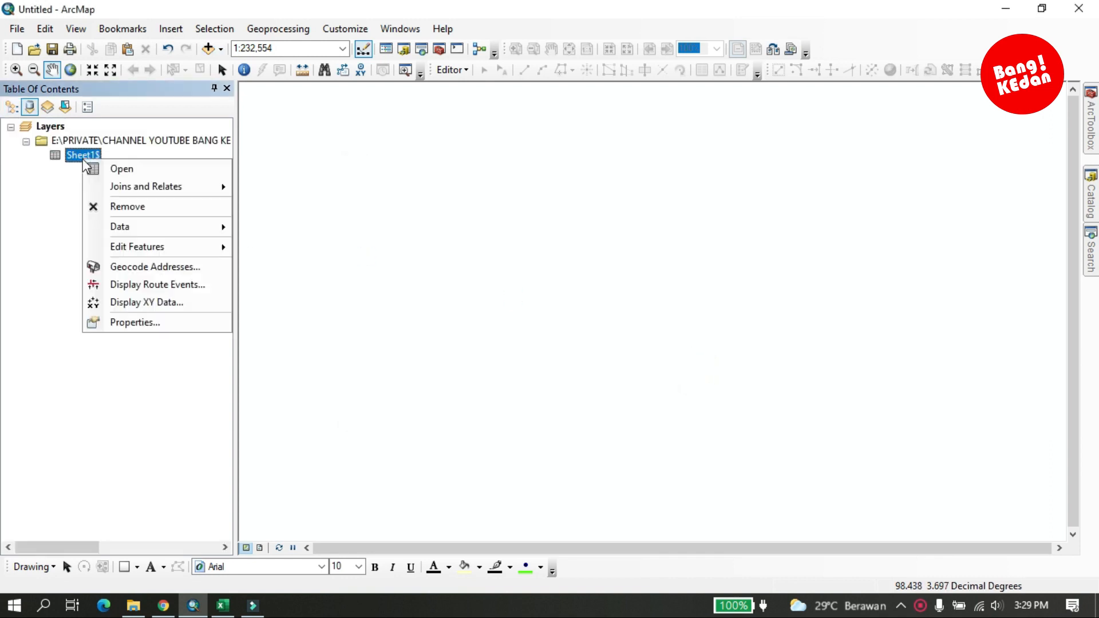
click(139, 307)
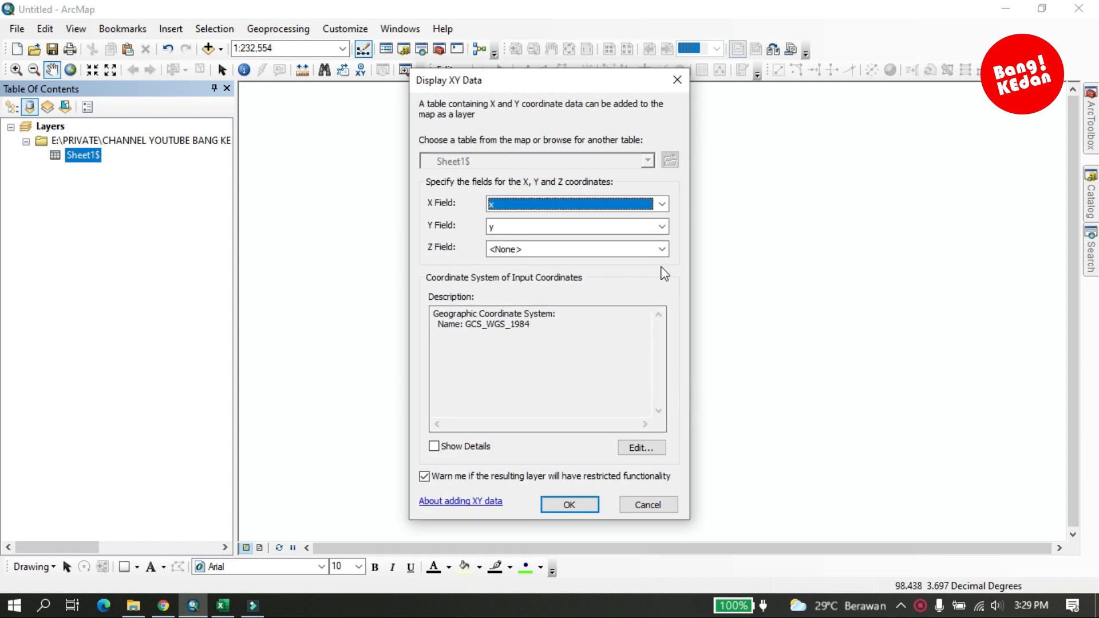
click(661, 203)
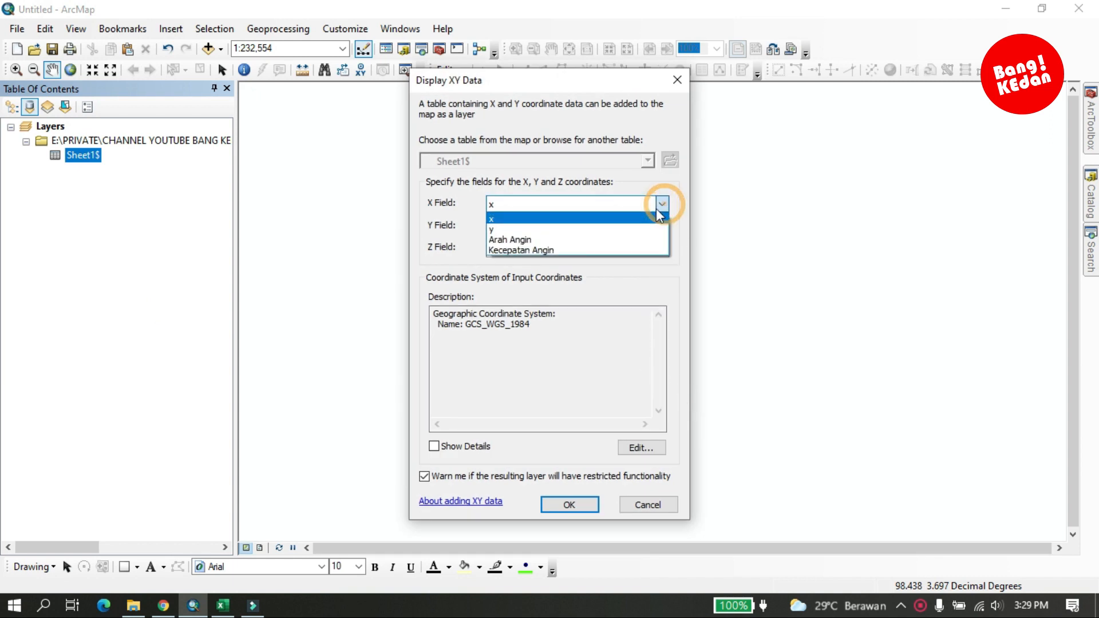
click(576, 220)
click(662, 226)
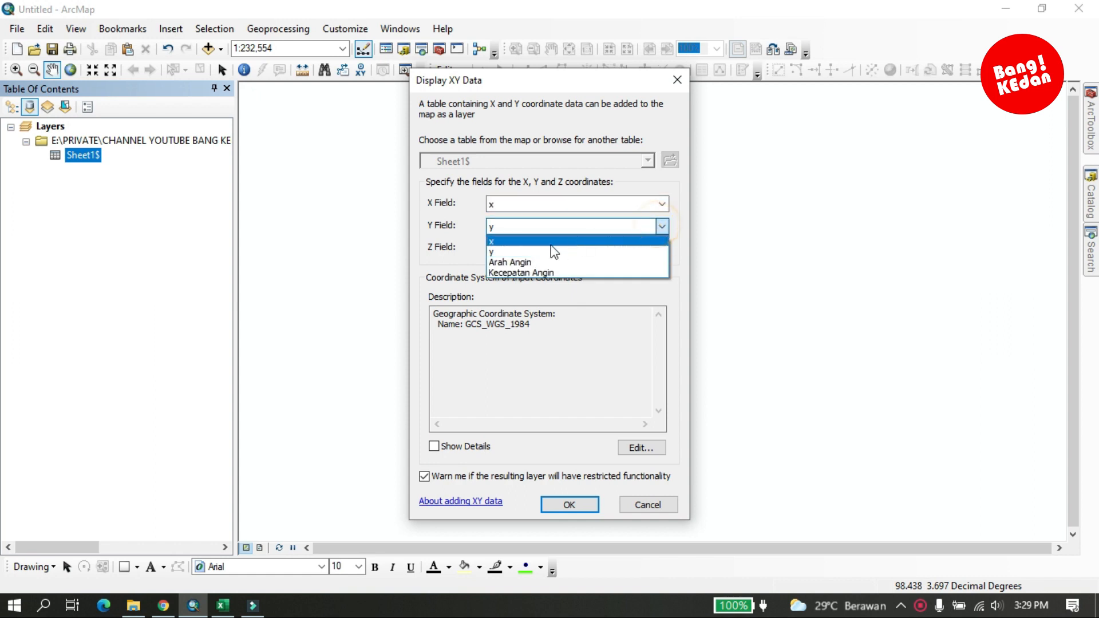
click(534, 250)
Step: Check the GCS_WGS_1984 coordinate system for the input coordinates and create the XY event layer
click(636, 447)
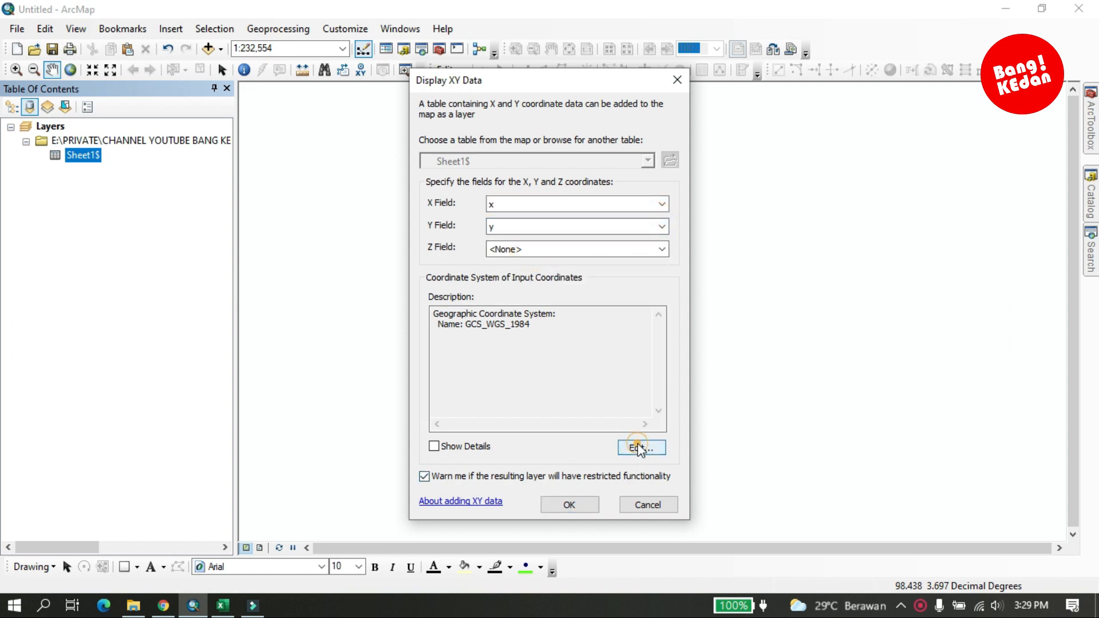
click(480, 181)
click(636, 505)
click(570, 505)
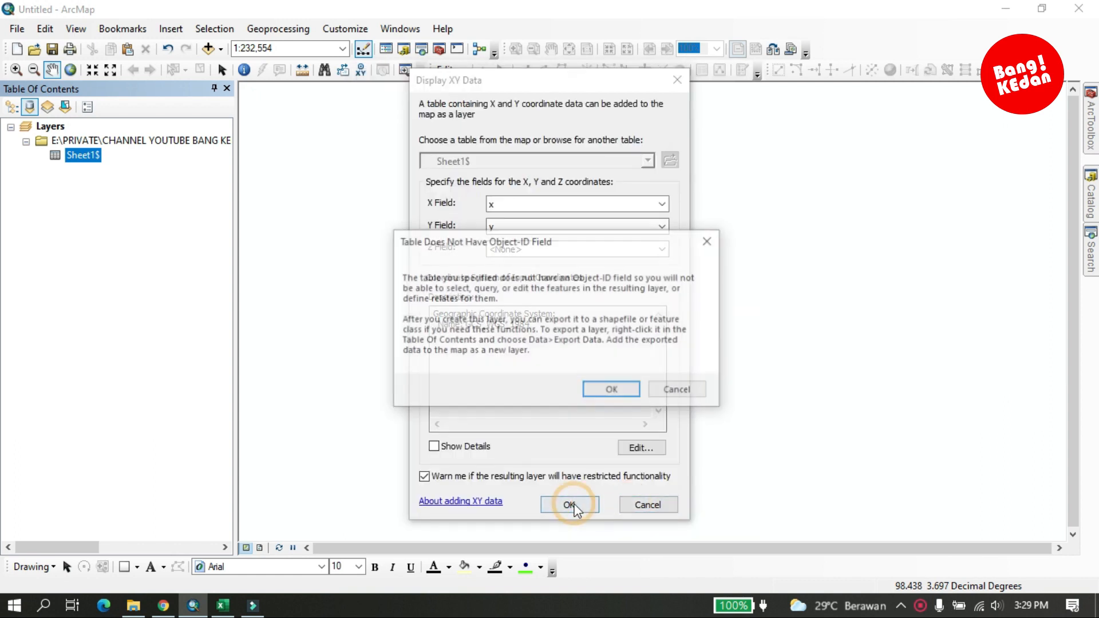
click(599, 389)
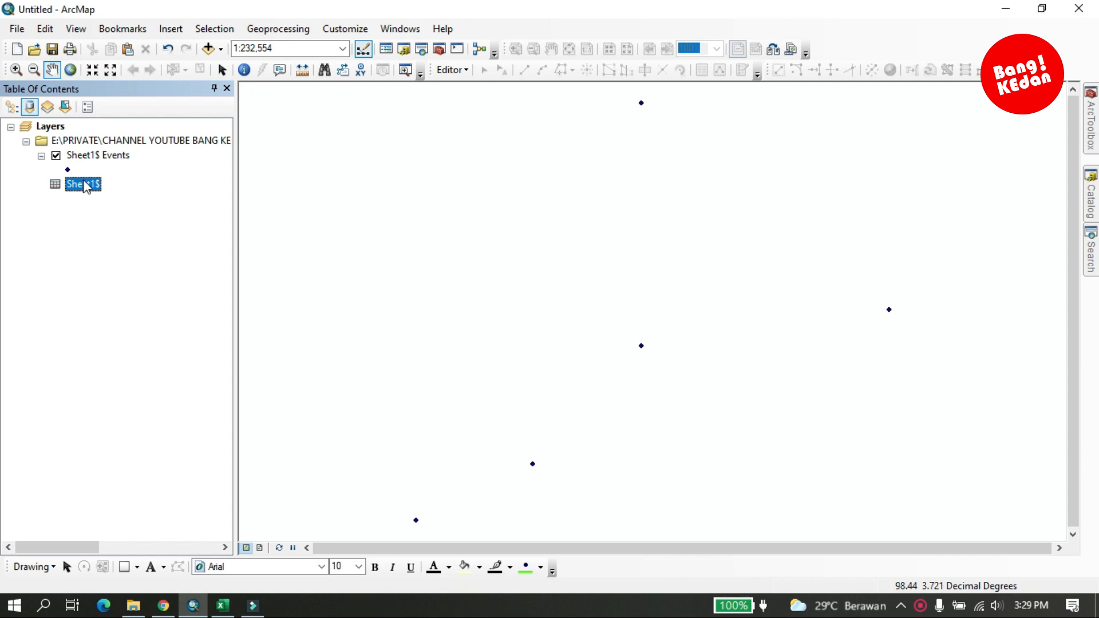
Step: Export the Sheet1$ Events layer as the shapefile Stasiun.shp in folder 19.06 and add it to the map
click(92, 155)
right_click(97, 156)
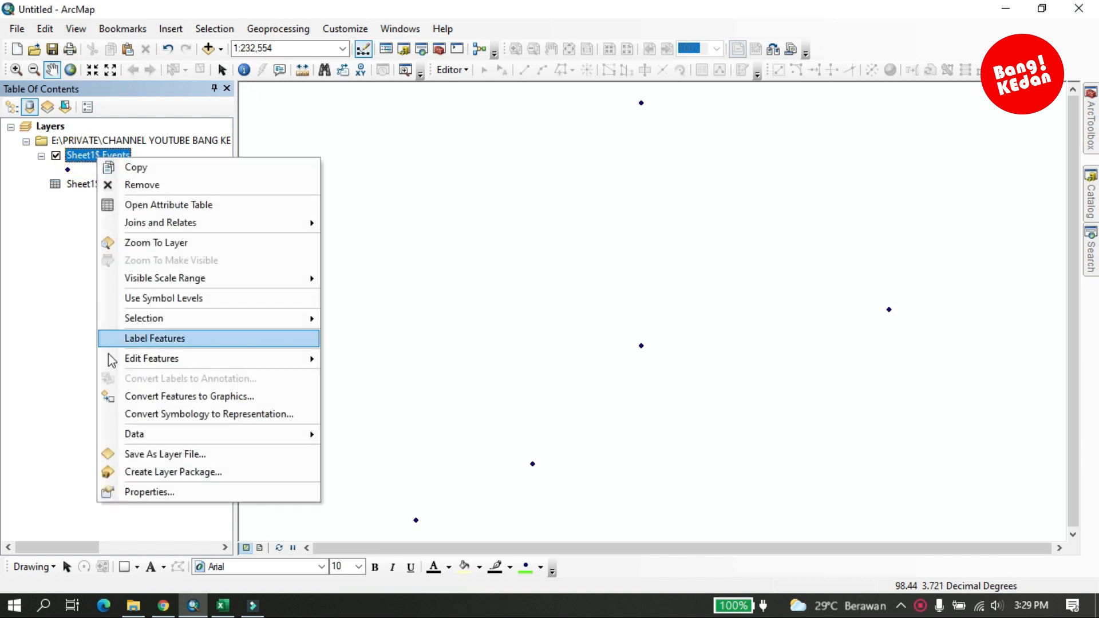
mouse_move(240, 438)
click(395, 449)
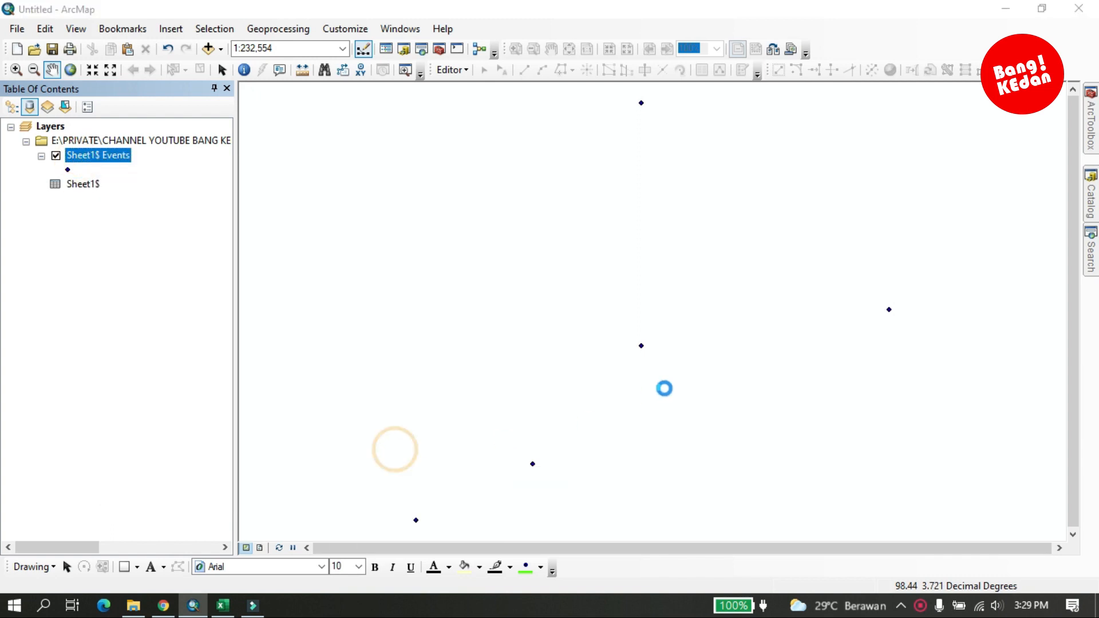
click(686, 331)
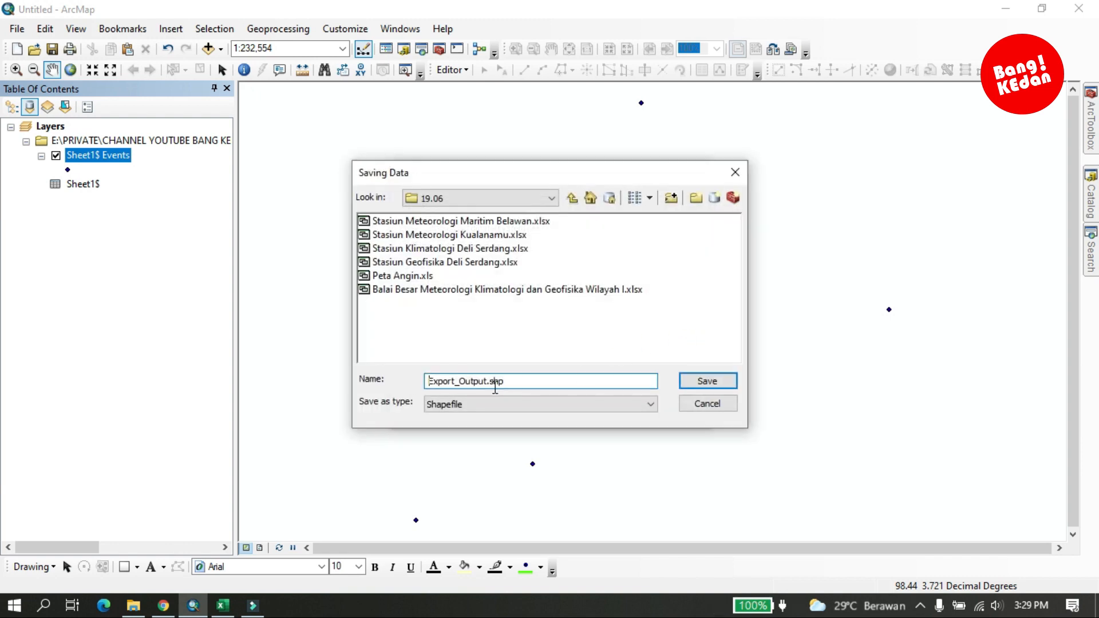
double_click(488, 381)
text(Stasiun)
click(699, 380)
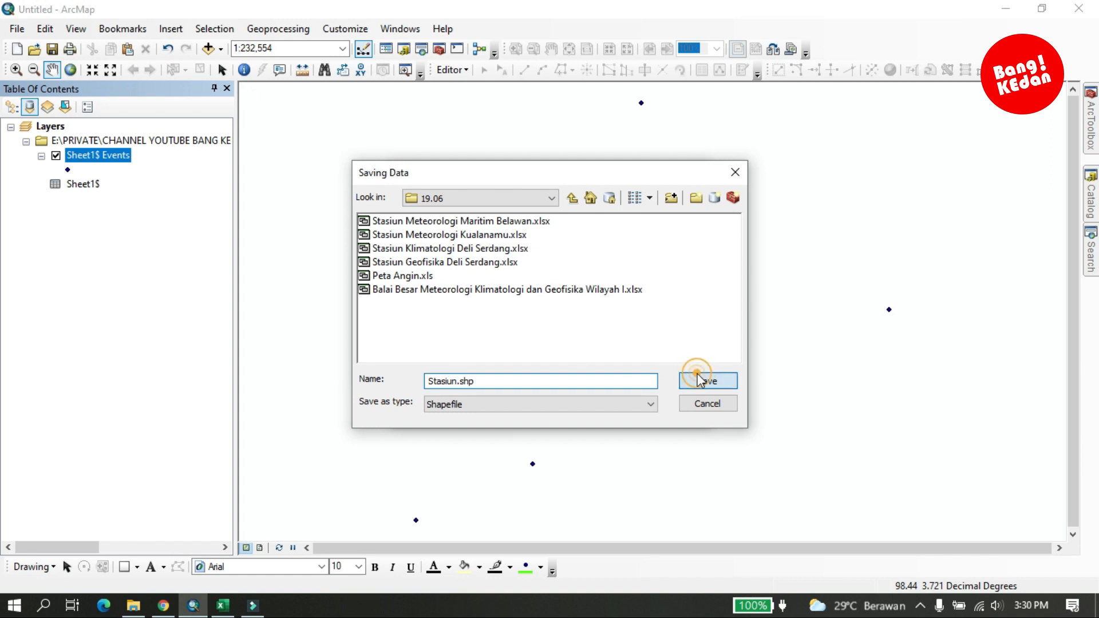
click(594, 410)
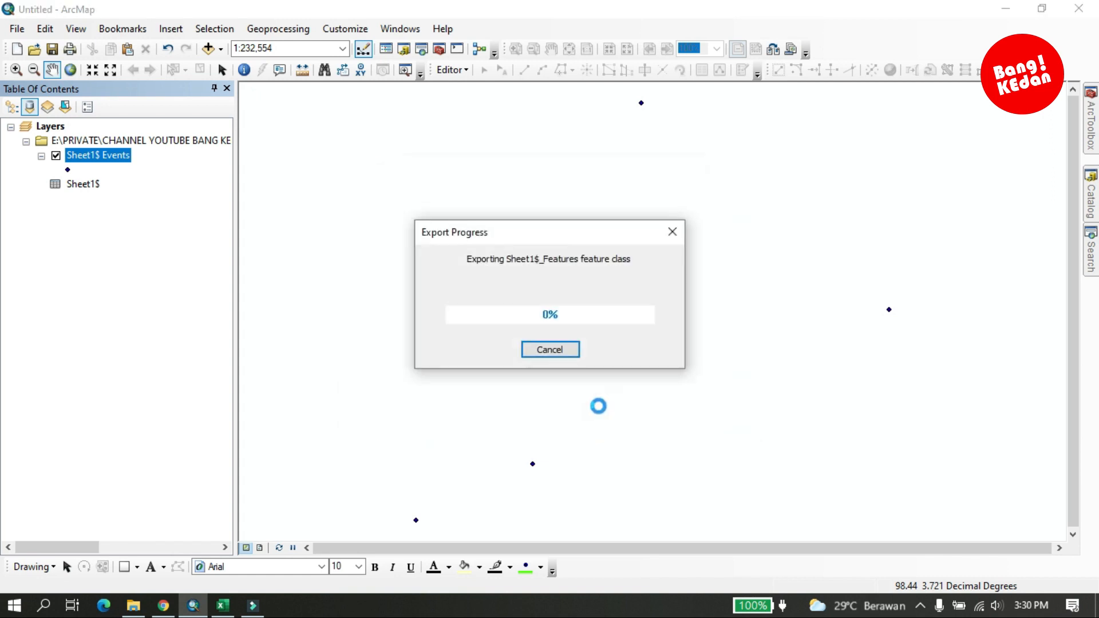
click(581, 365)
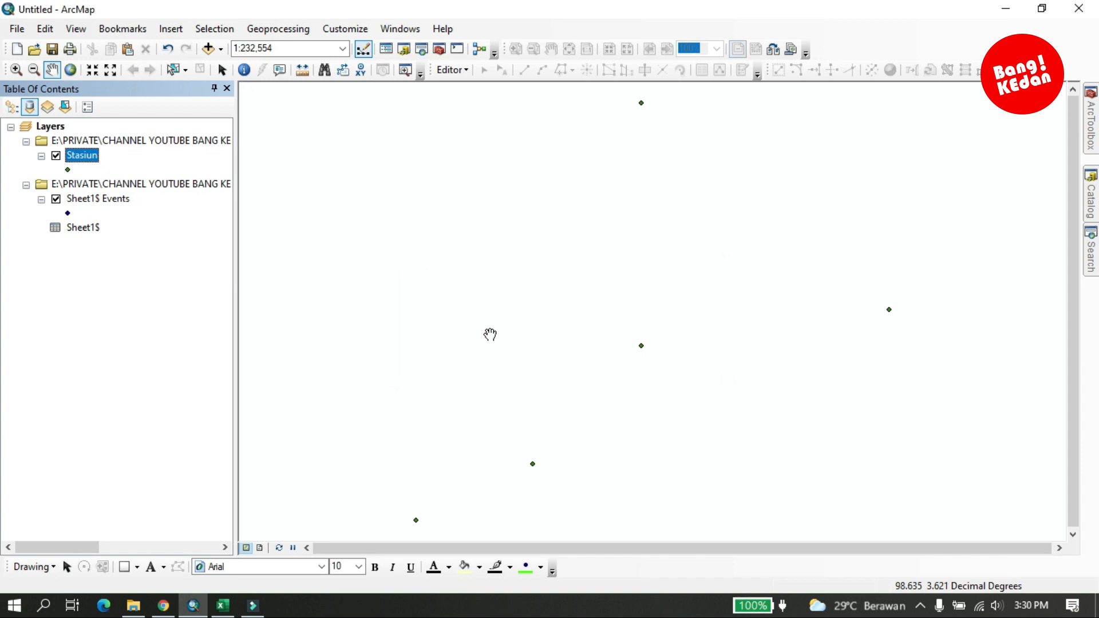
Step: Remove the Peta Angin.xls data source from the map and list the layers by drawing order
right_click(104, 183)
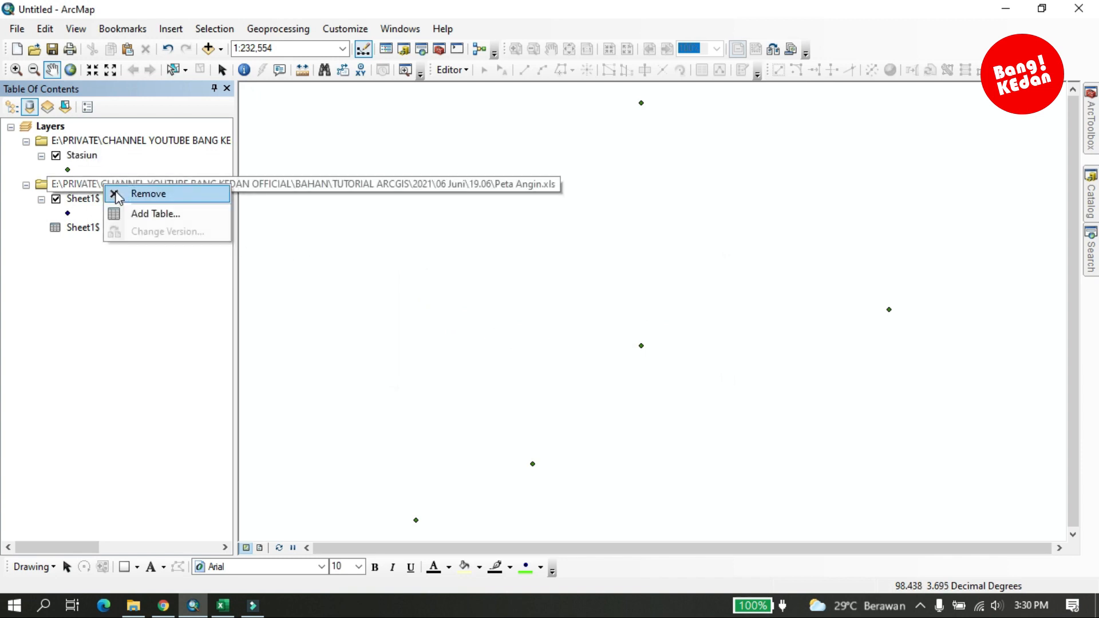
click(116, 192)
click(12, 107)
Step: Change the Stasiun layer's point symbol to the green Circle 2 and label its features
right_click(69, 152)
click(143, 480)
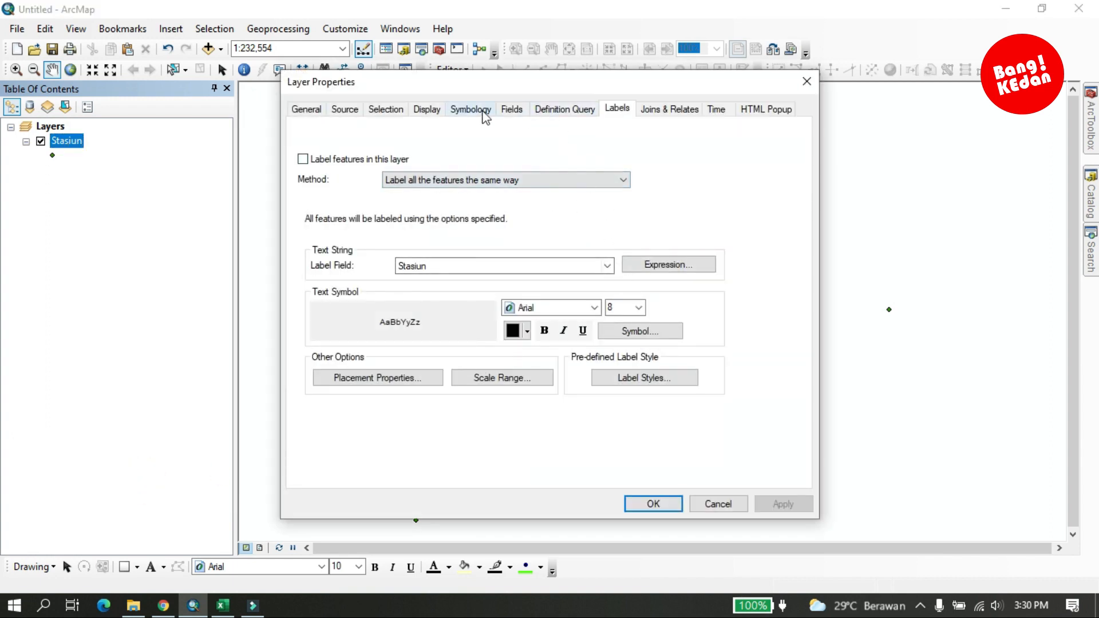
click(485, 112)
click(496, 182)
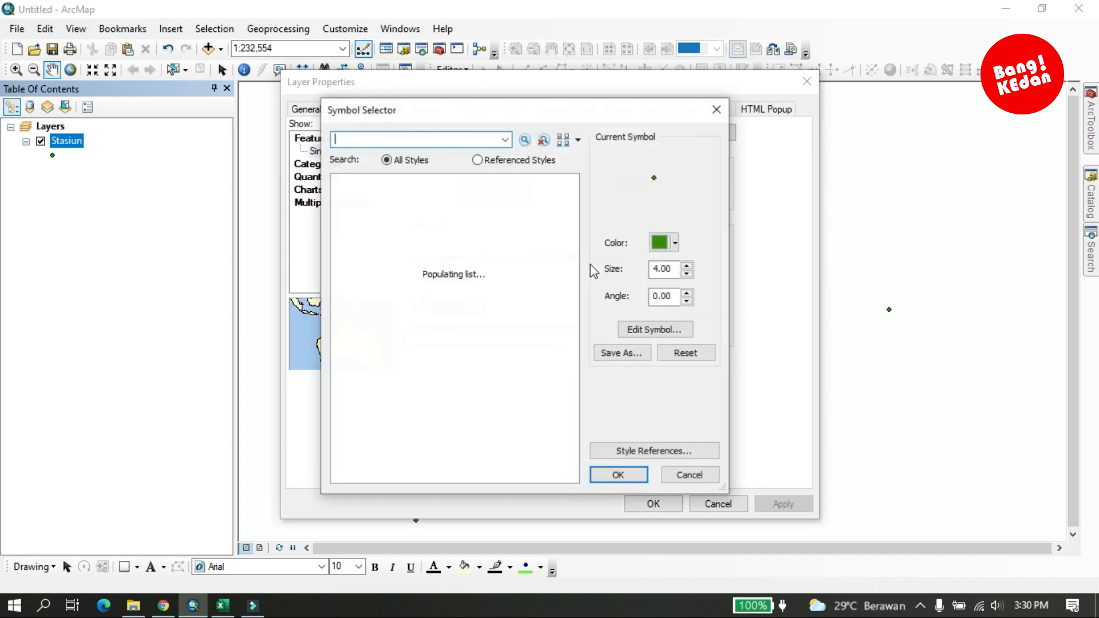
click(431, 424)
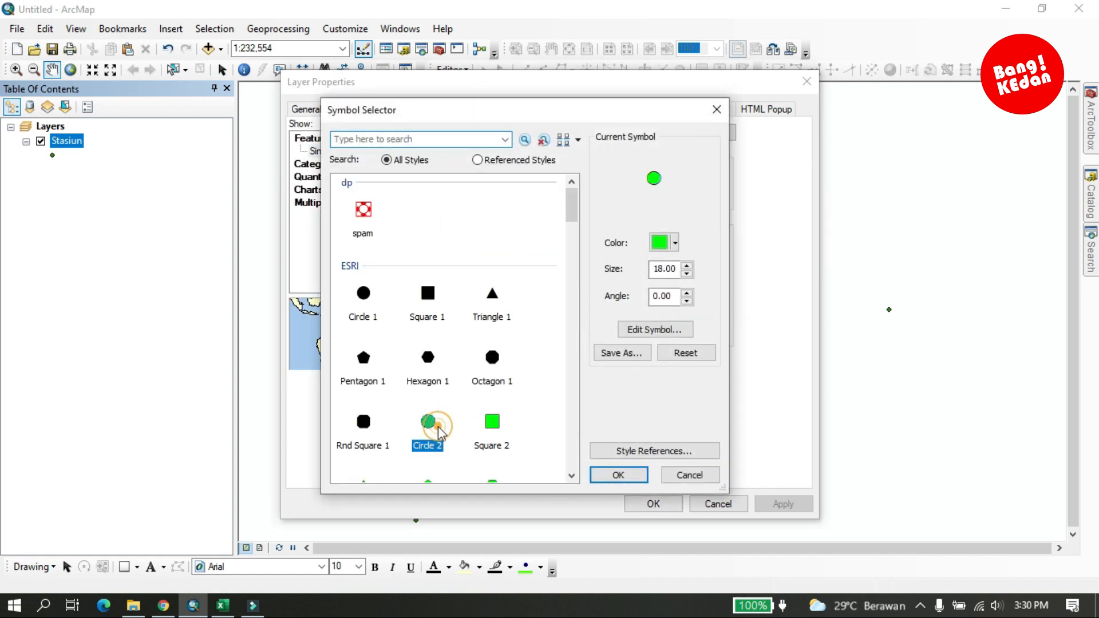
click(687, 266)
click(618, 474)
click(638, 495)
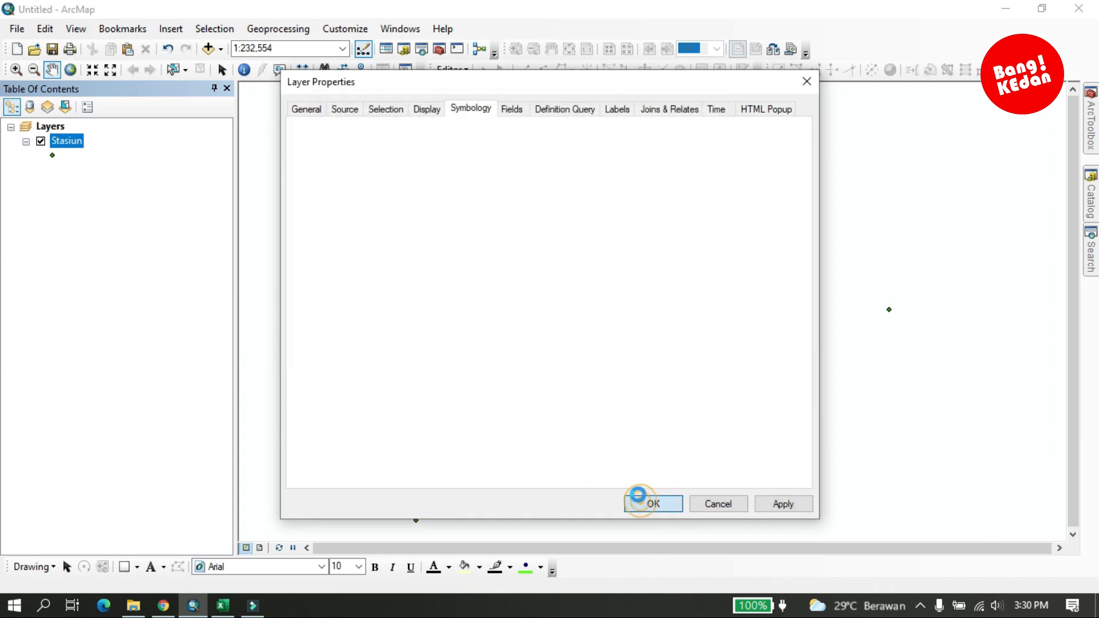
right_click(77, 142)
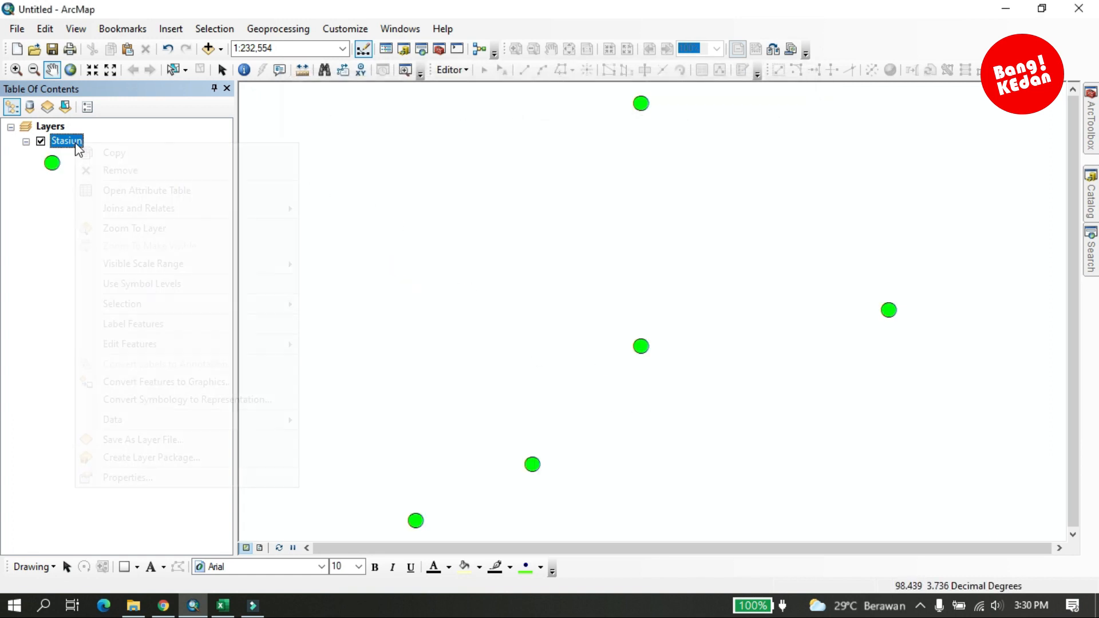
click(140, 326)
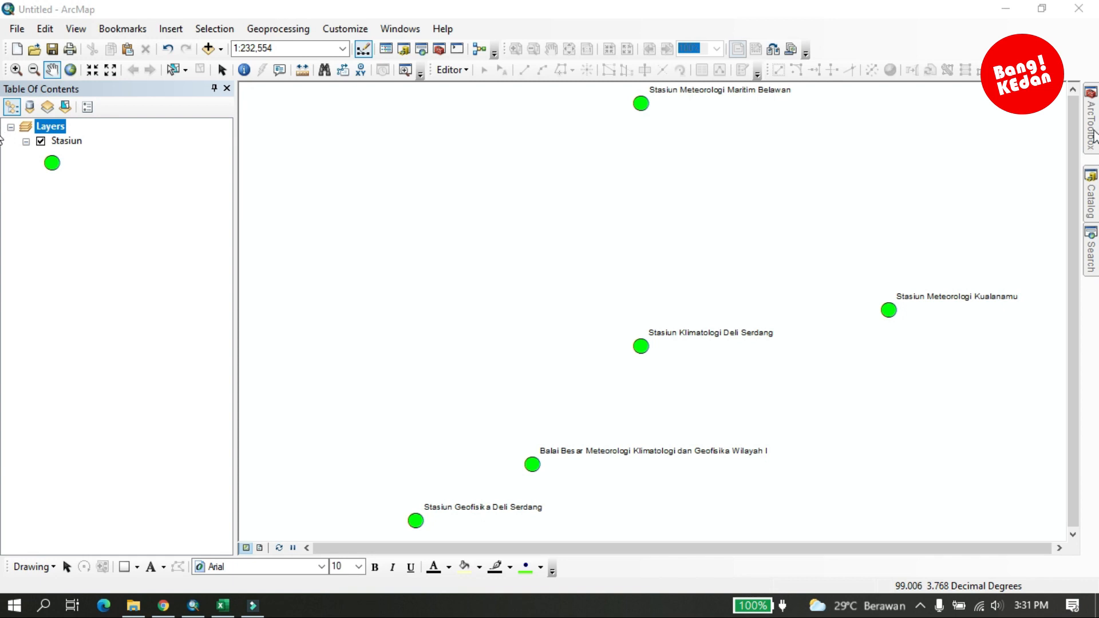
Step: Open the IDW tool from the Interpolation set of the Spatial Analyst Tools
click(1093, 136)
click(910, 135)
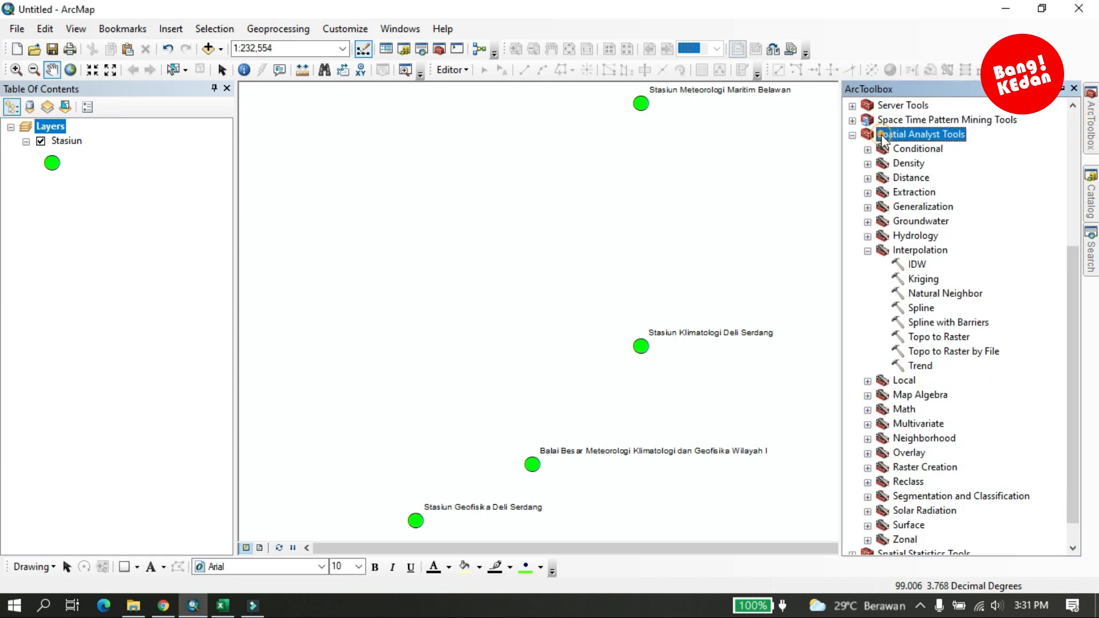
click(867, 251)
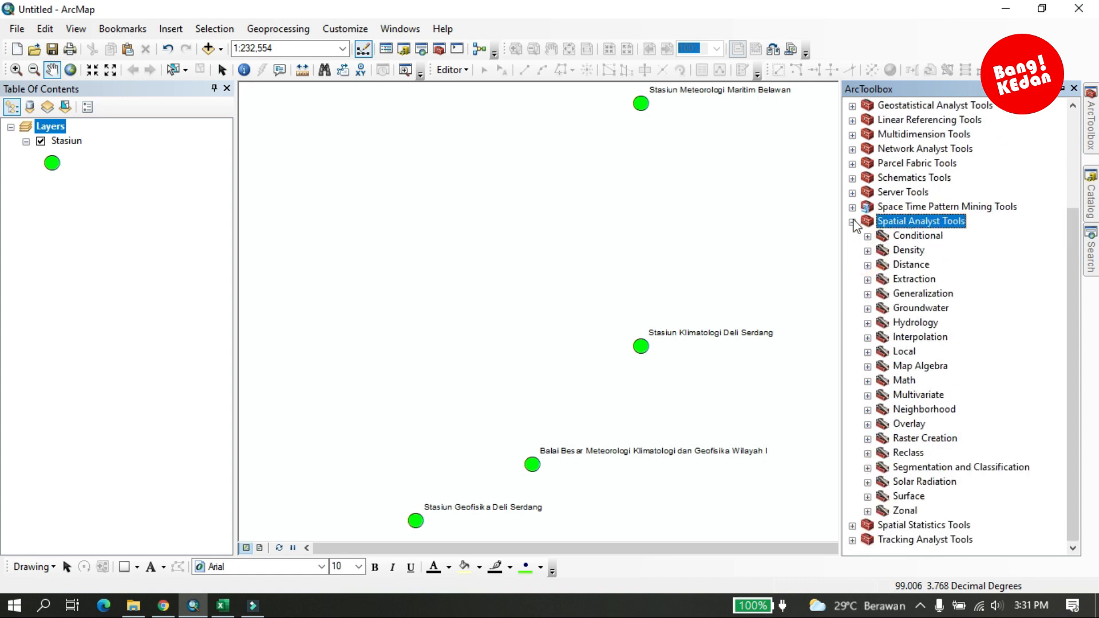
click(853, 222)
click(852, 351)
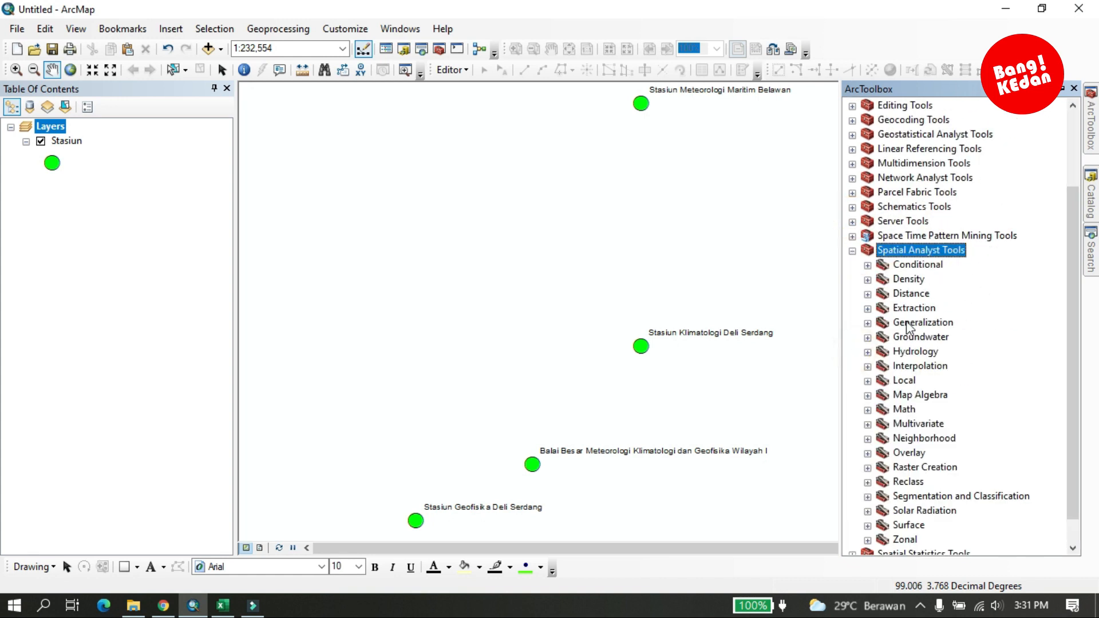
click(868, 366)
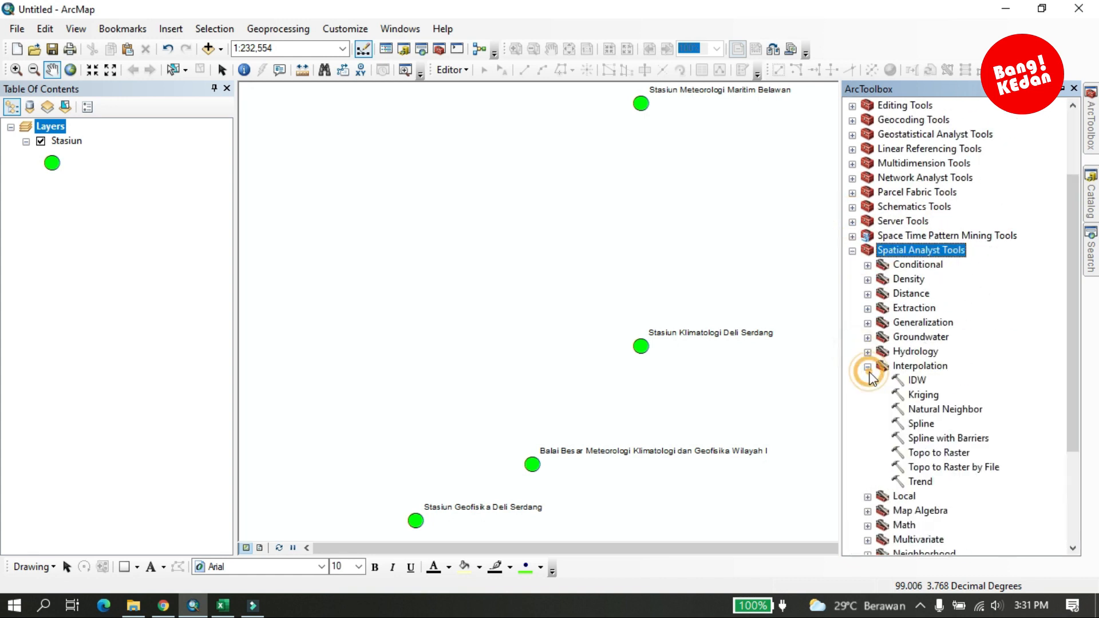
click(918, 381)
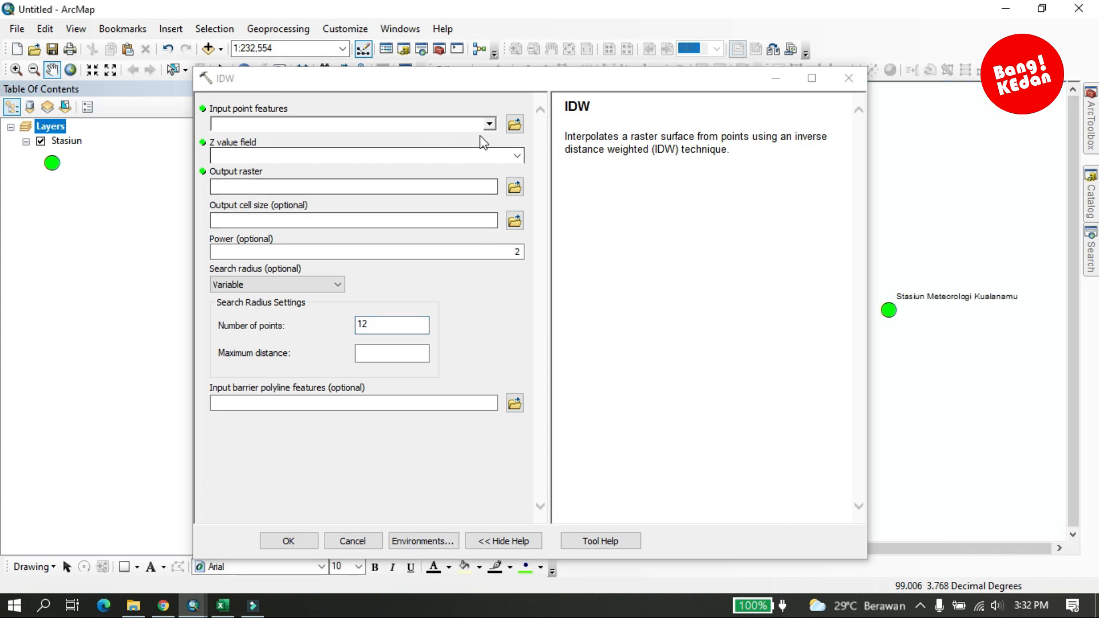
Step: Run IDW on Stasiun with Arah_Angin as the Z value field, writing the output raster Idw_arah to Default.gdb
click(489, 124)
click(269, 140)
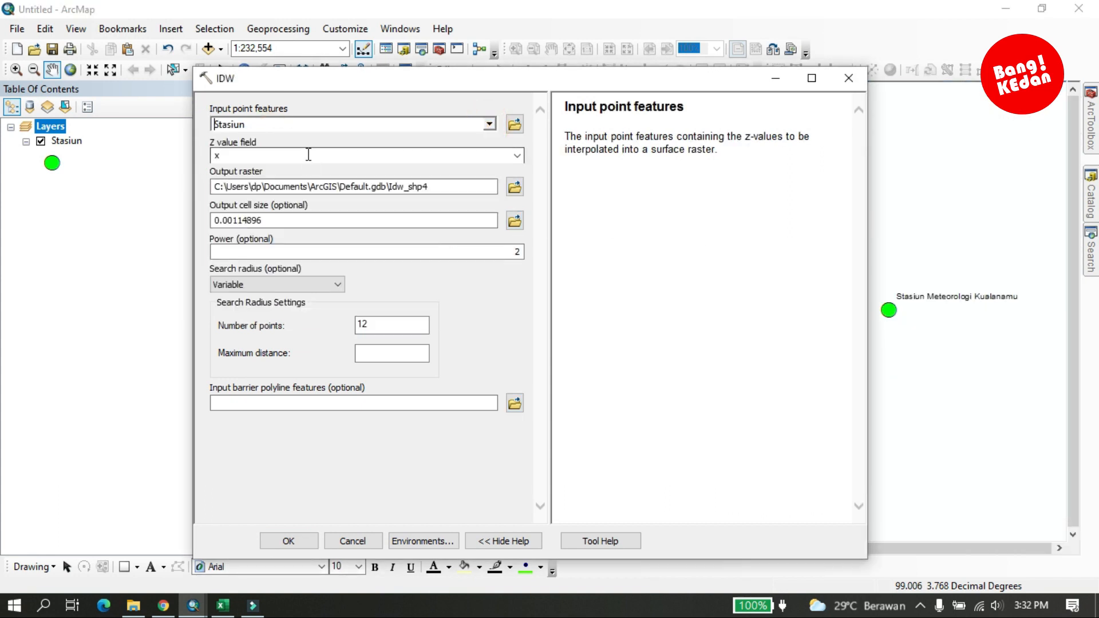
click(513, 160)
click(269, 188)
drag(445, 187, 394, 188)
click(452, 187)
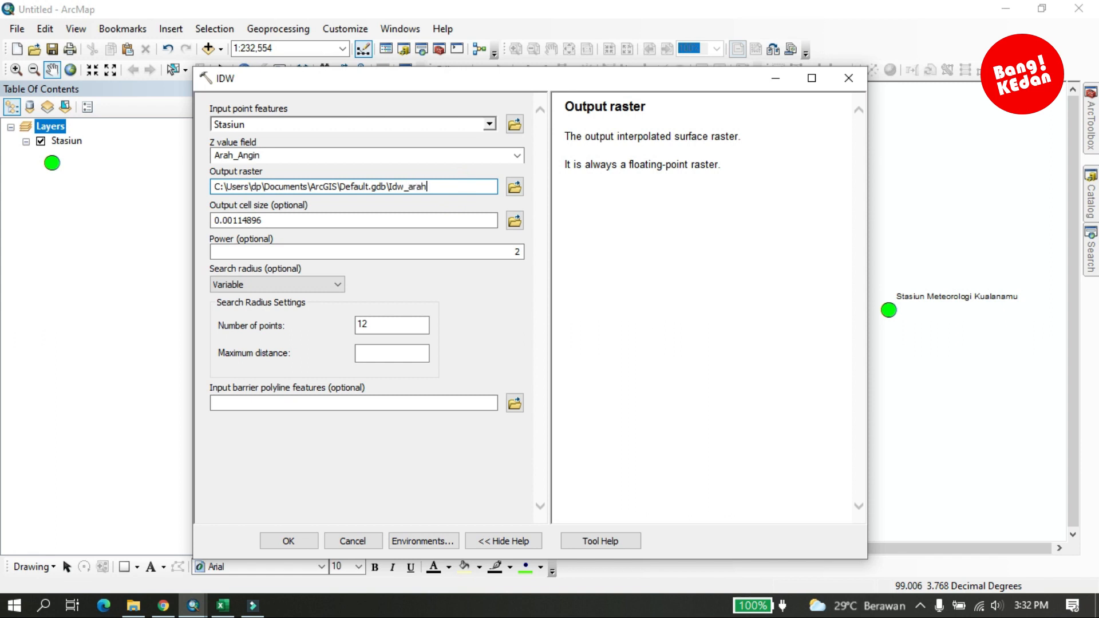
click(295, 541)
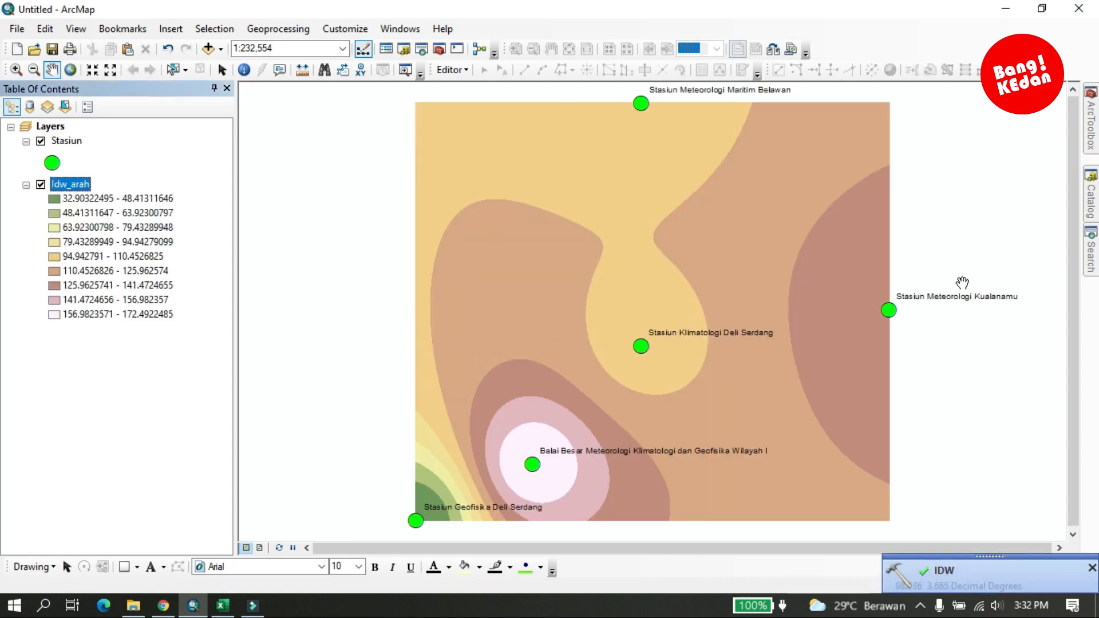
Step: Run IDW on Stasiun with Kecepatan as the Z value field, writing the output raster Idw_kecepatan to Default.gdb
mouse_move(1093, 137)
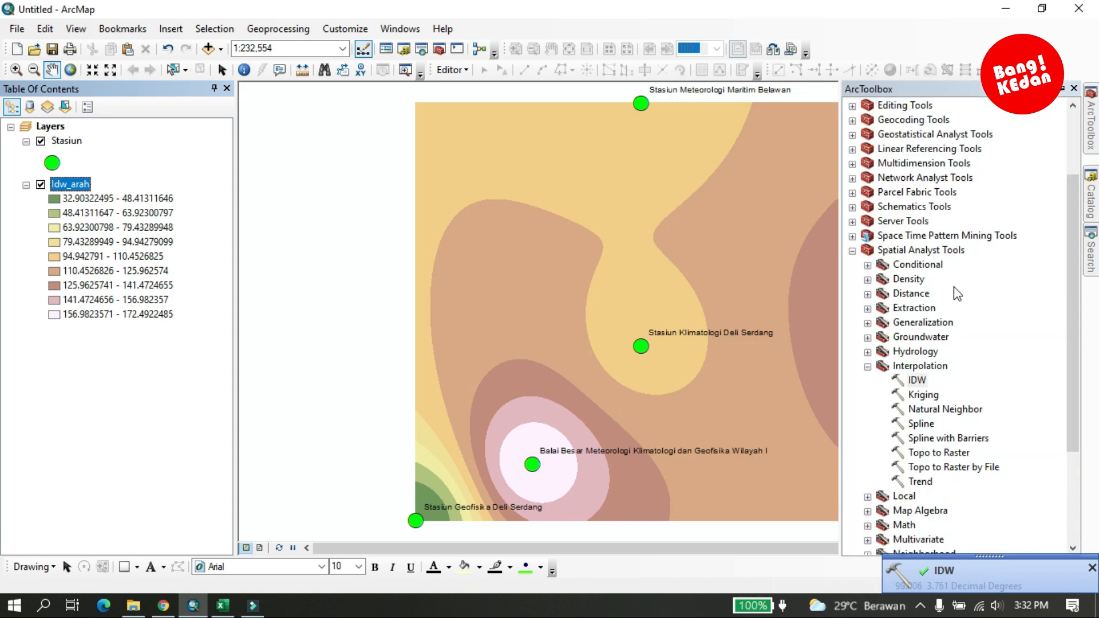
click(915, 381)
double_click(917, 381)
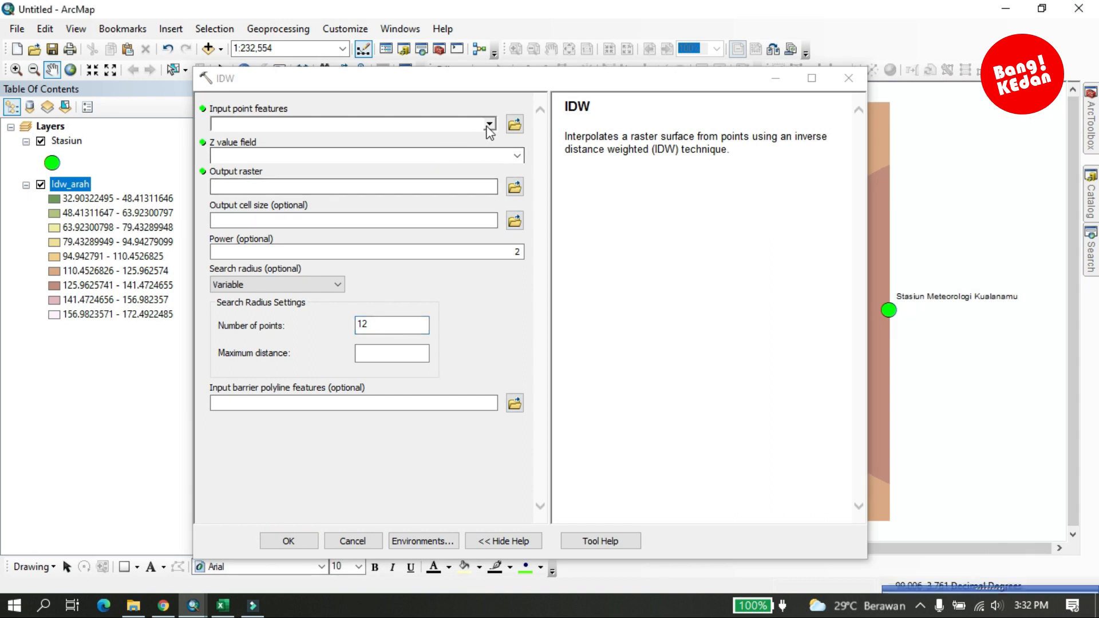
click(464, 126)
click(260, 140)
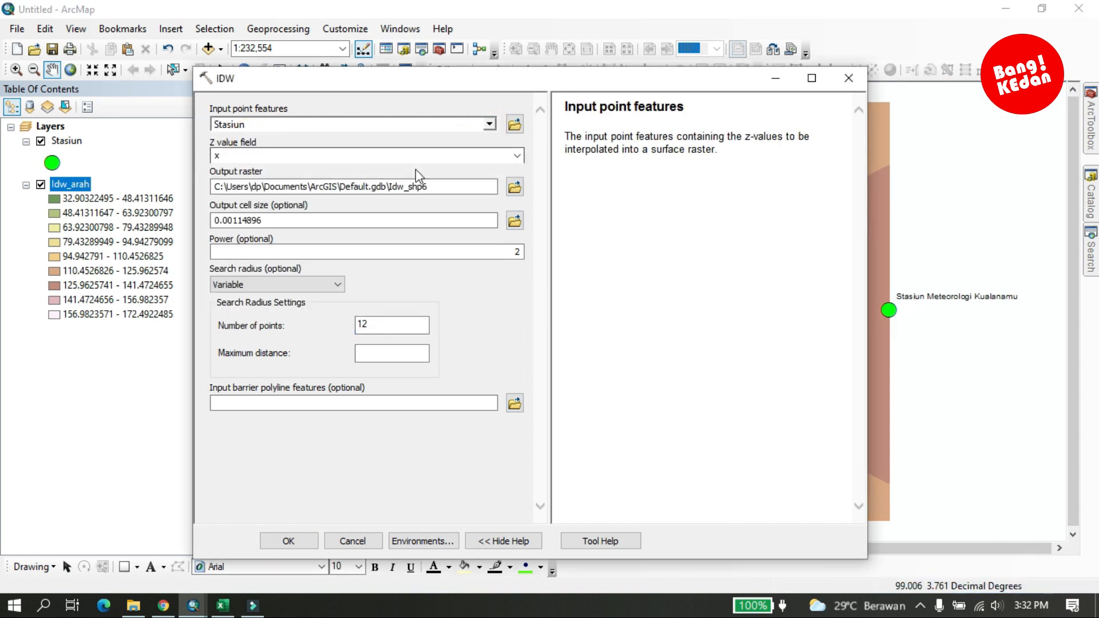
click(516, 155)
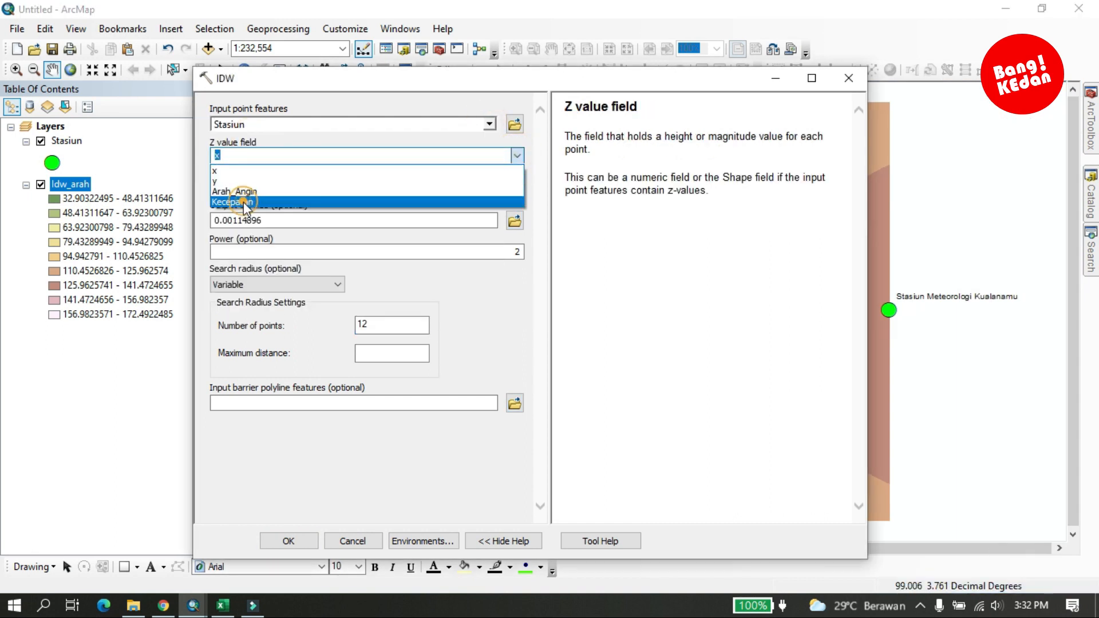
click(246, 203)
drag(444, 186, 409, 189)
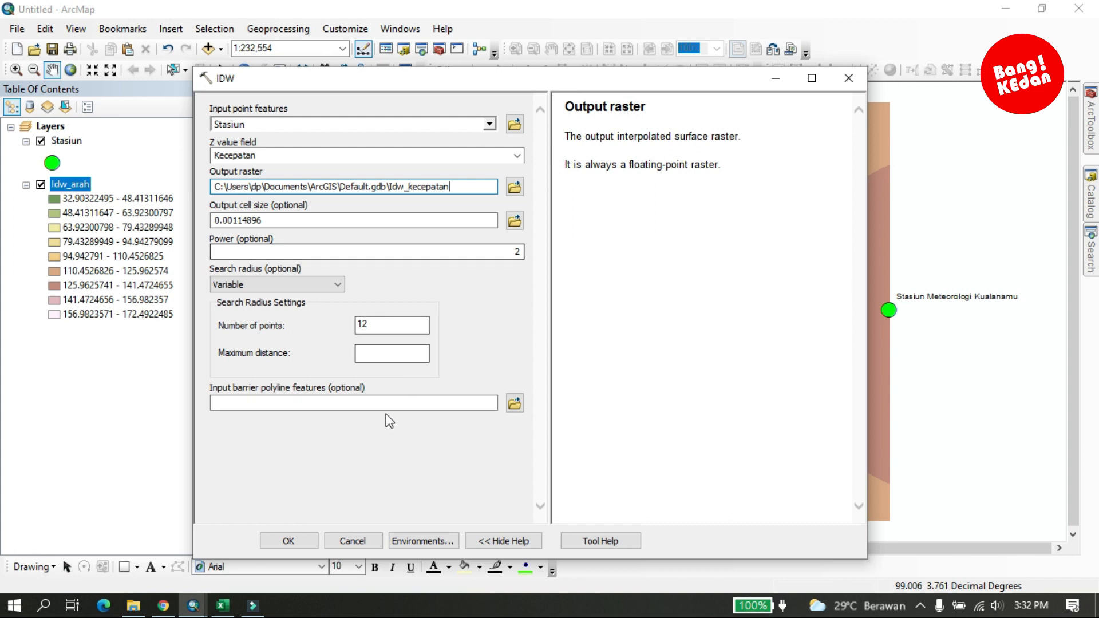
click(287, 541)
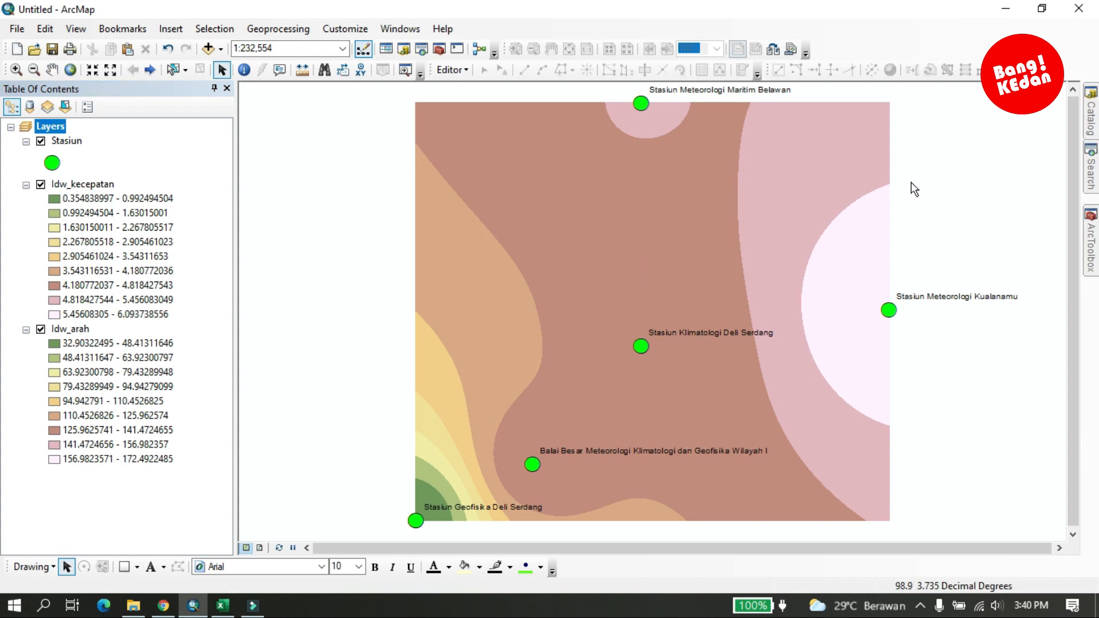
Step: Open the Create Fishnet tool from the Sampling set of the Data Management Tools and name its output feature class grid_angin
click(1090, 243)
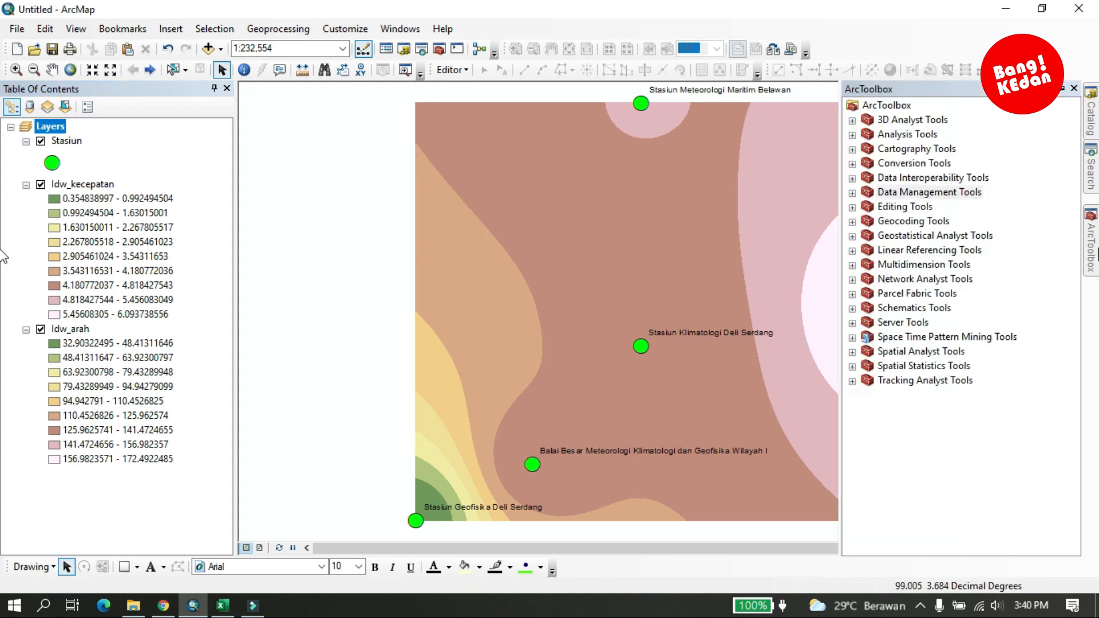
click(852, 193)
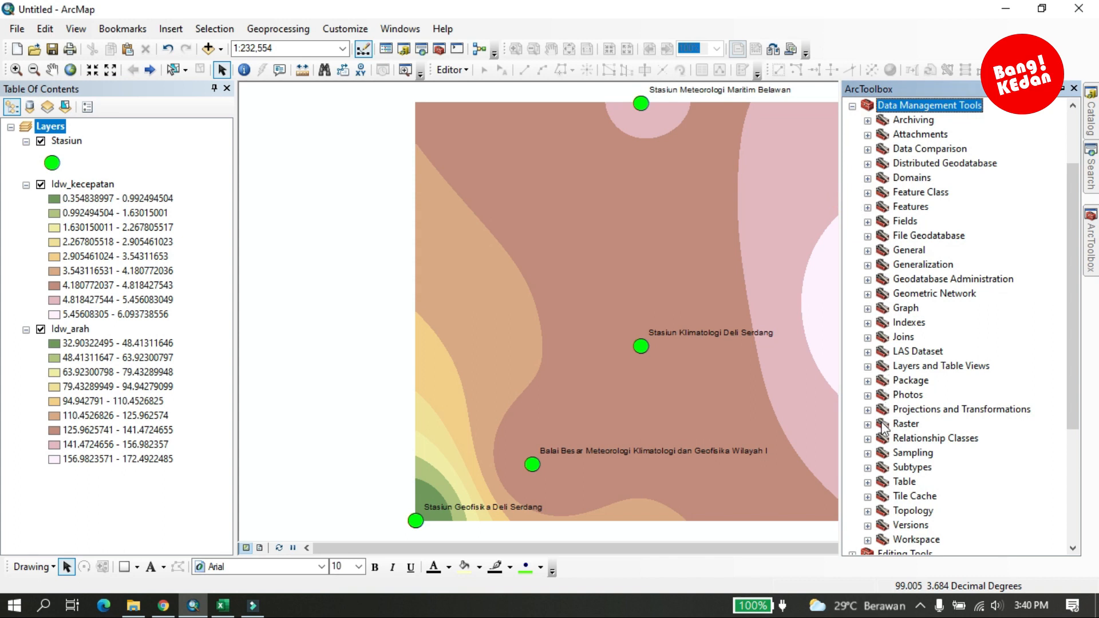
click(868, 453)
double_click(950, 469)
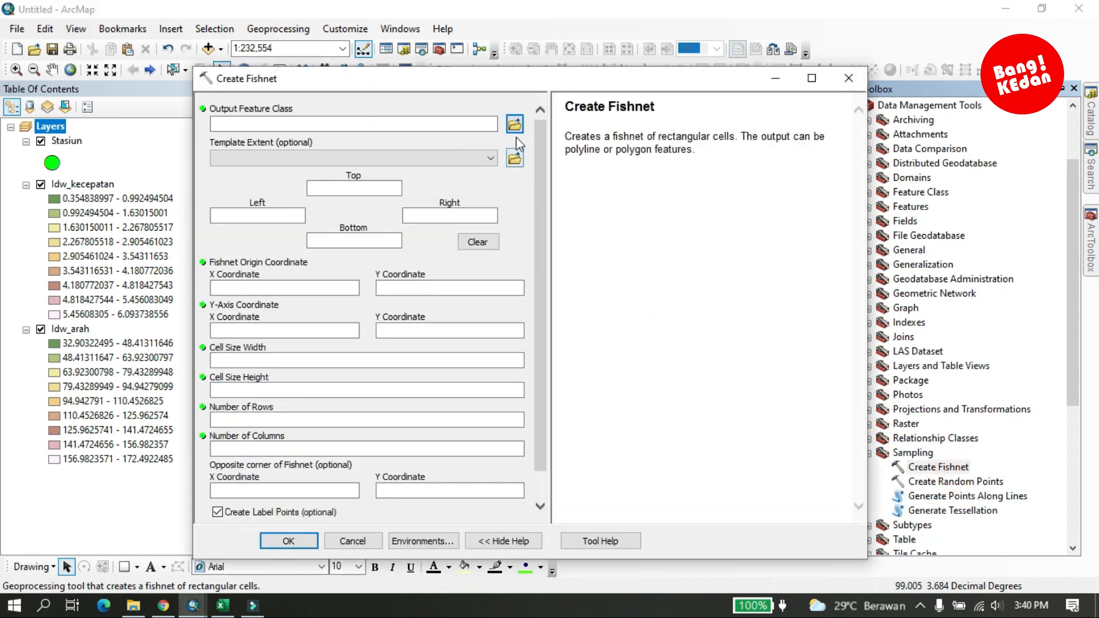
click(516, 128)
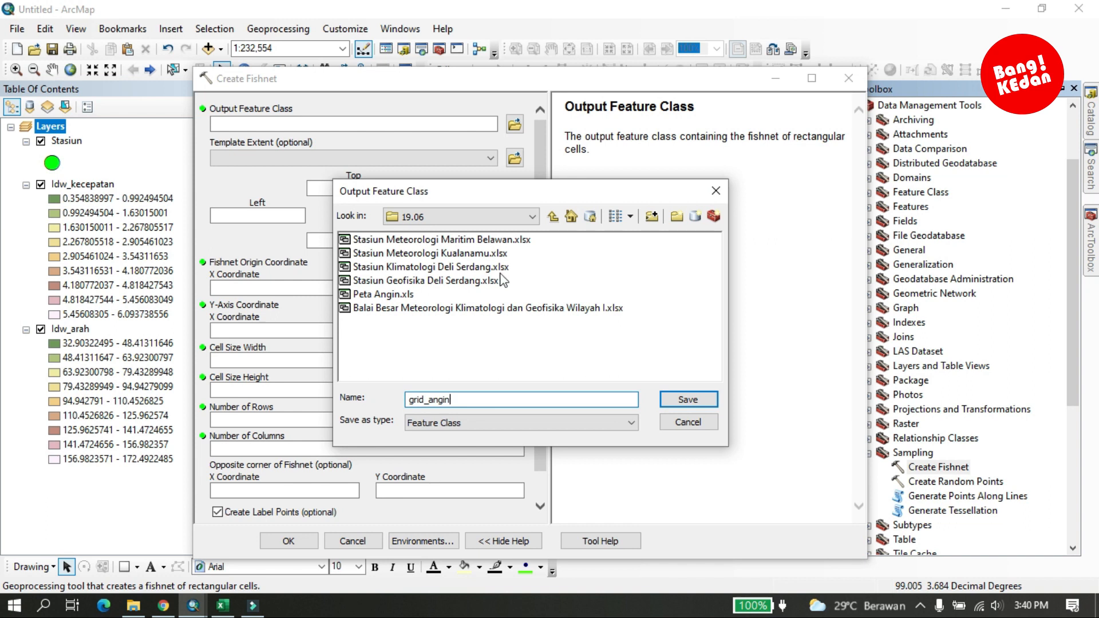
click(687, 399)
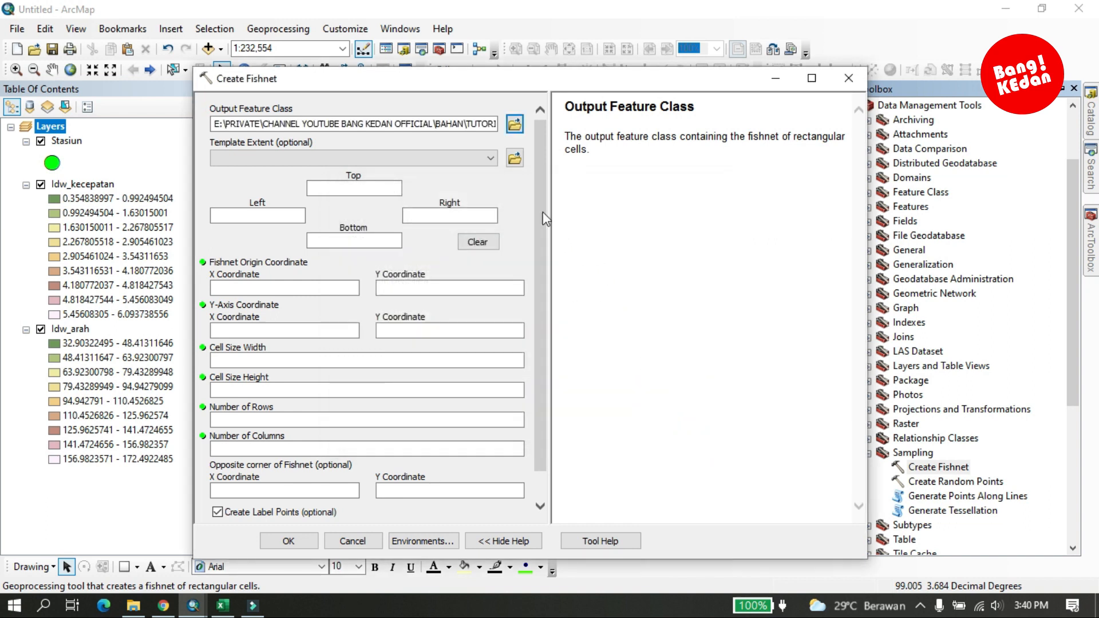
Step: Set the fishnet's template extent to match the Idw_arah layer
click(482, 161)
click(292, 187)
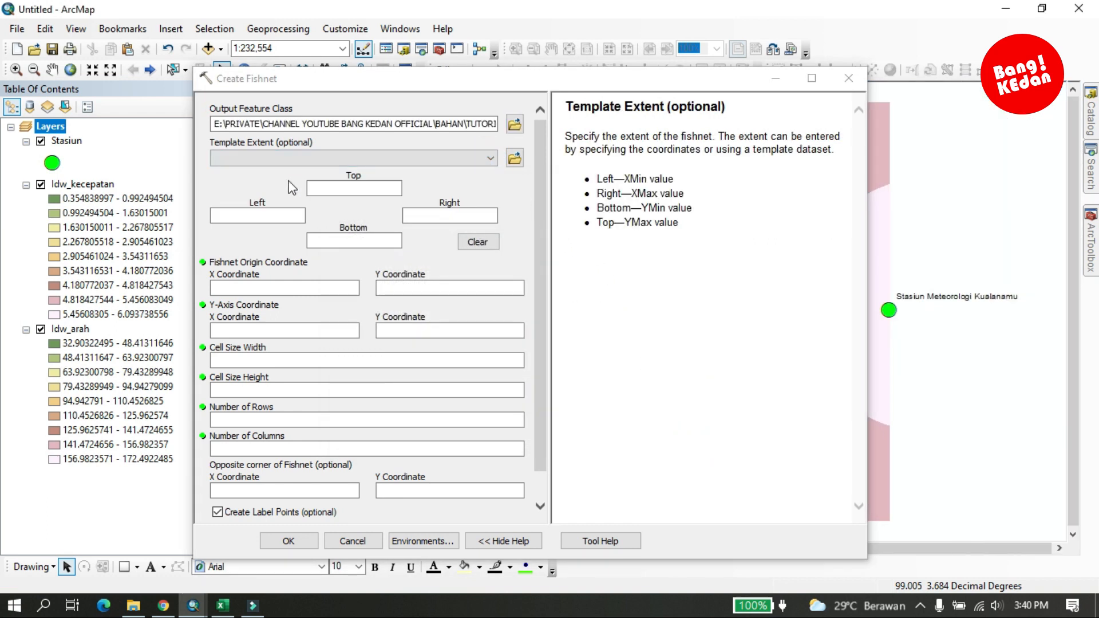
click(490, 161)
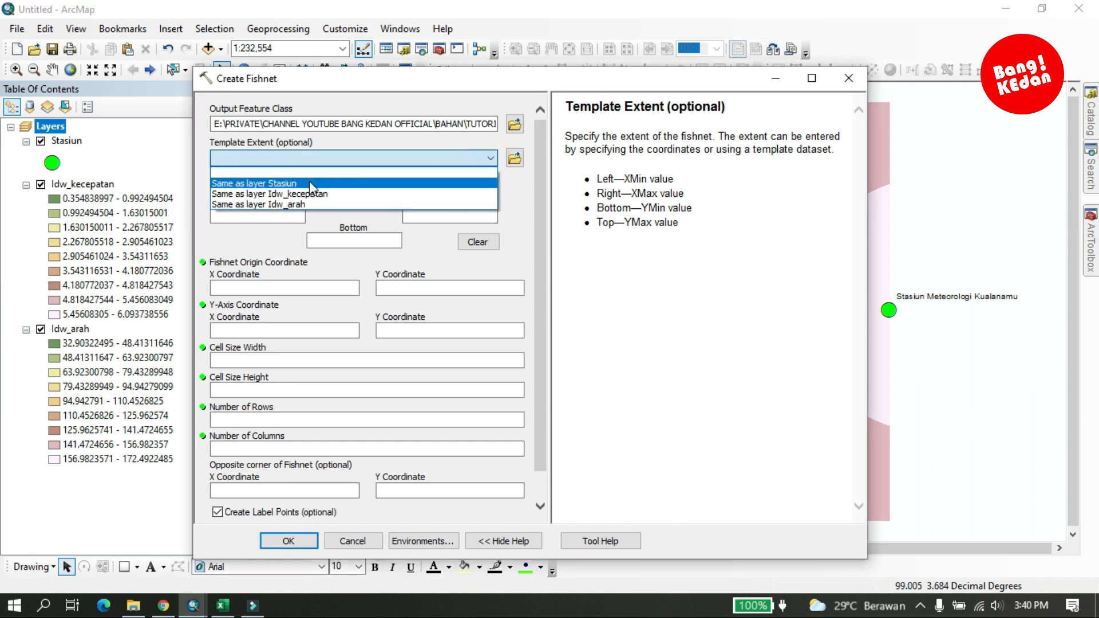
click(303, 206)
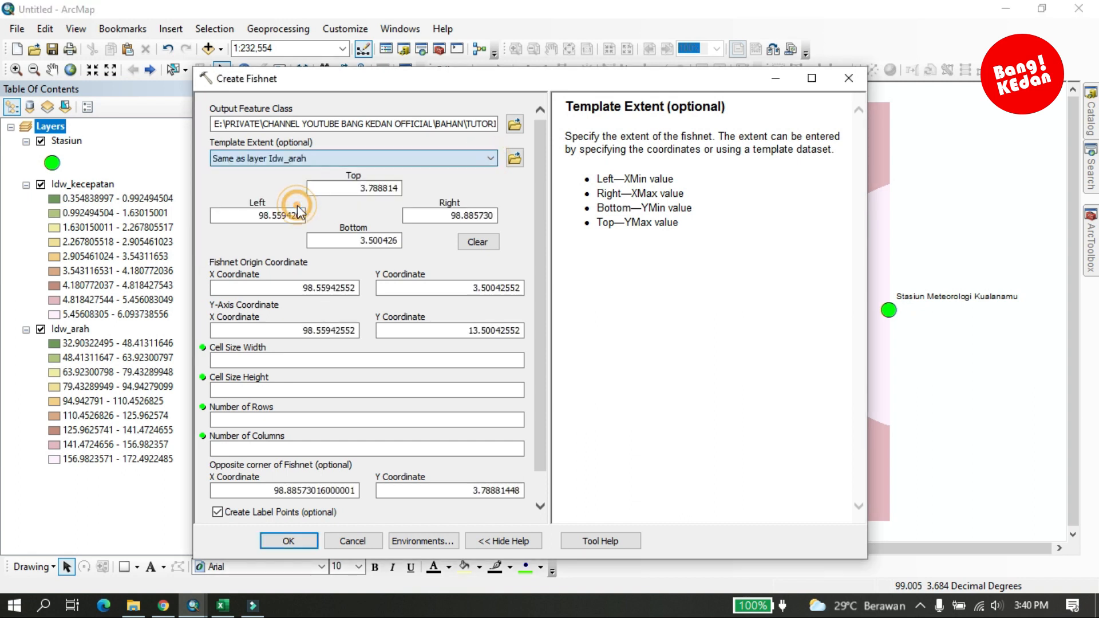
Step: Set the fishnet's cell width and height to 0.01 and create it with label points enabled
click(505, 361)
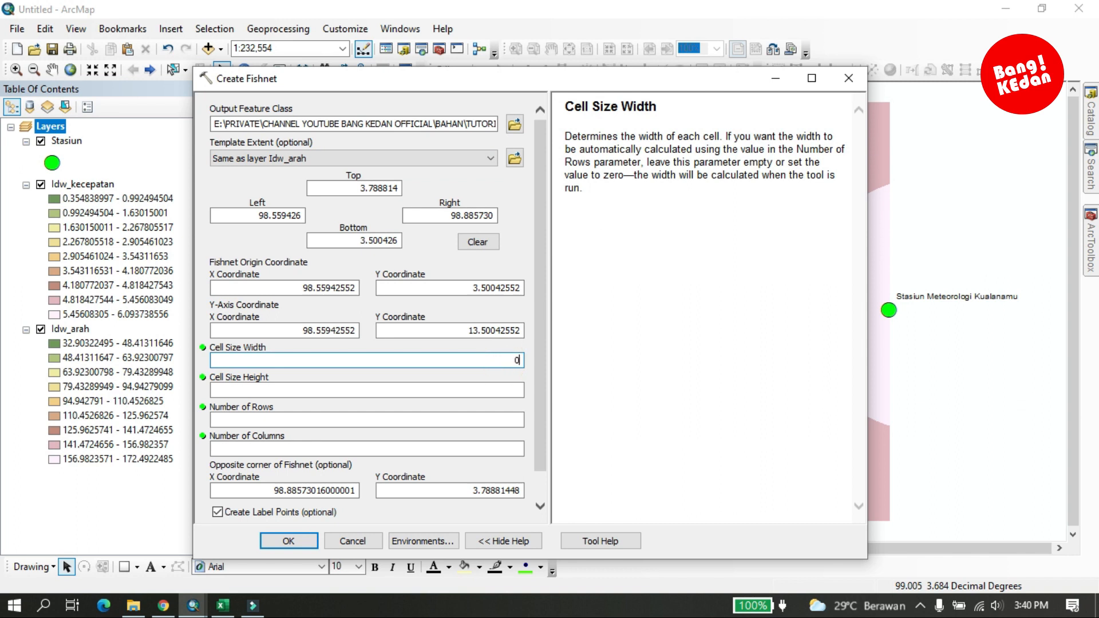
click(508, 390)
text(0.01)
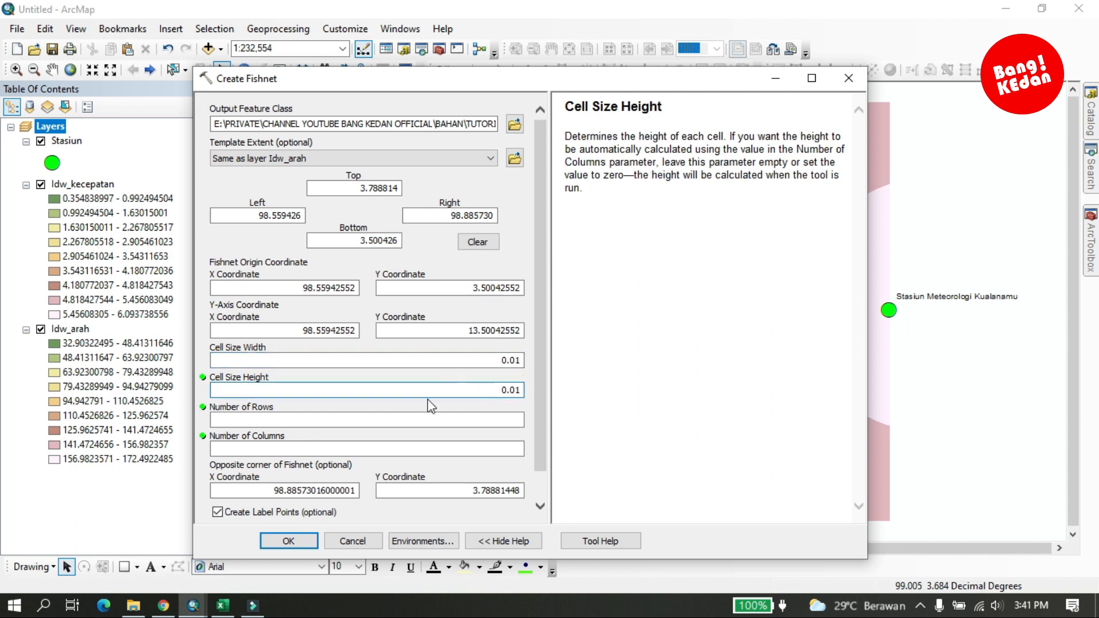
click(217, 512)
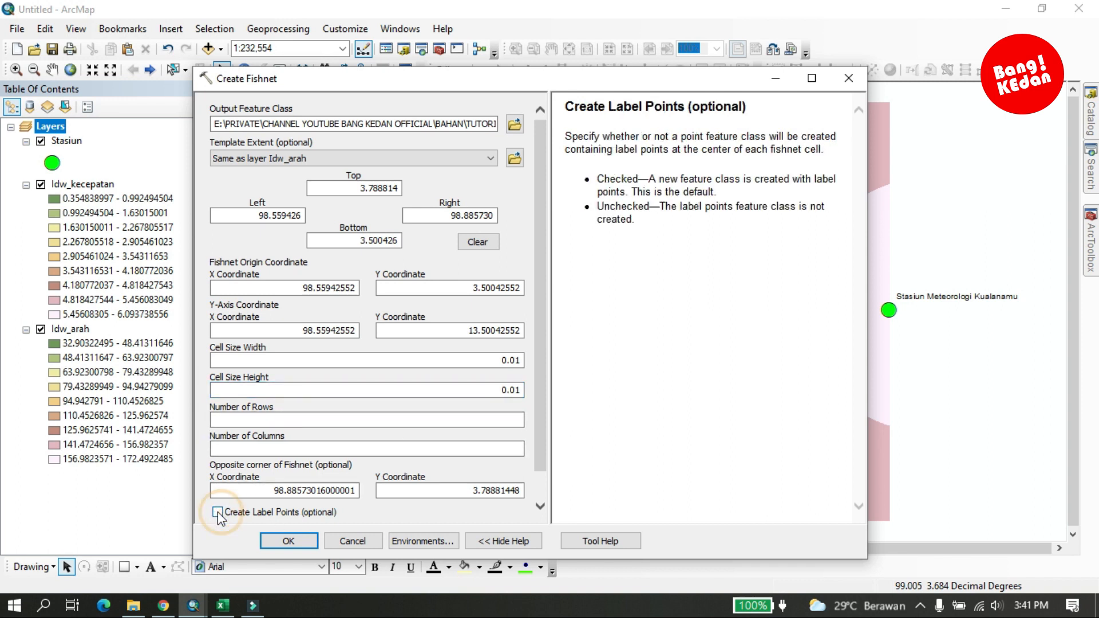
click(217, 512)
click(279, 539)
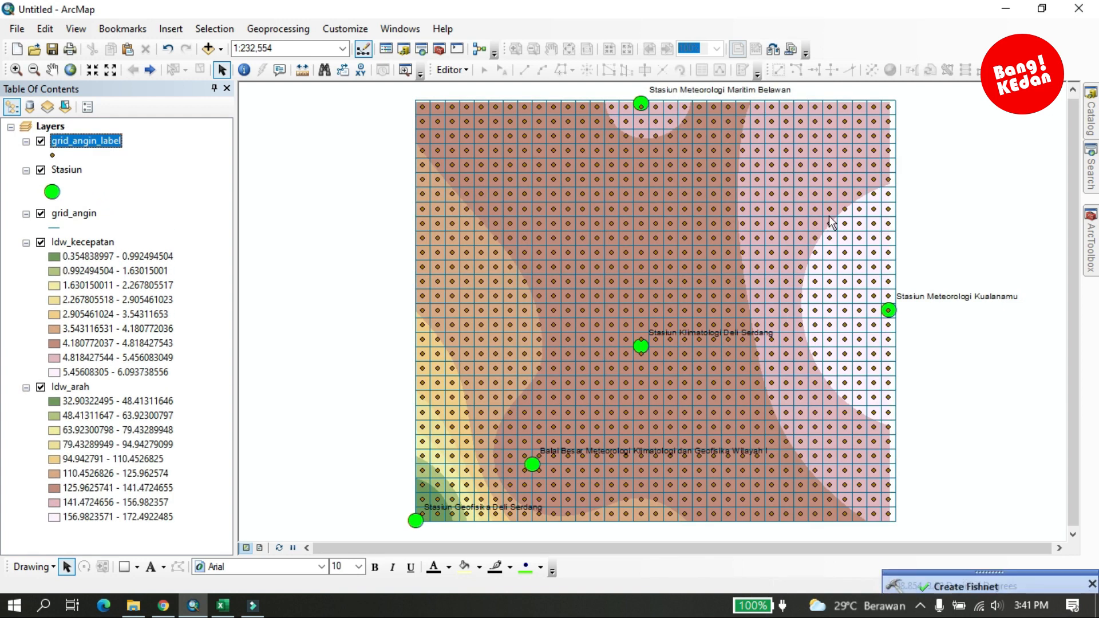
Step: Hide the grid_angin line layer and remove it from the map
click(40, 214)
right_click(76, 214)
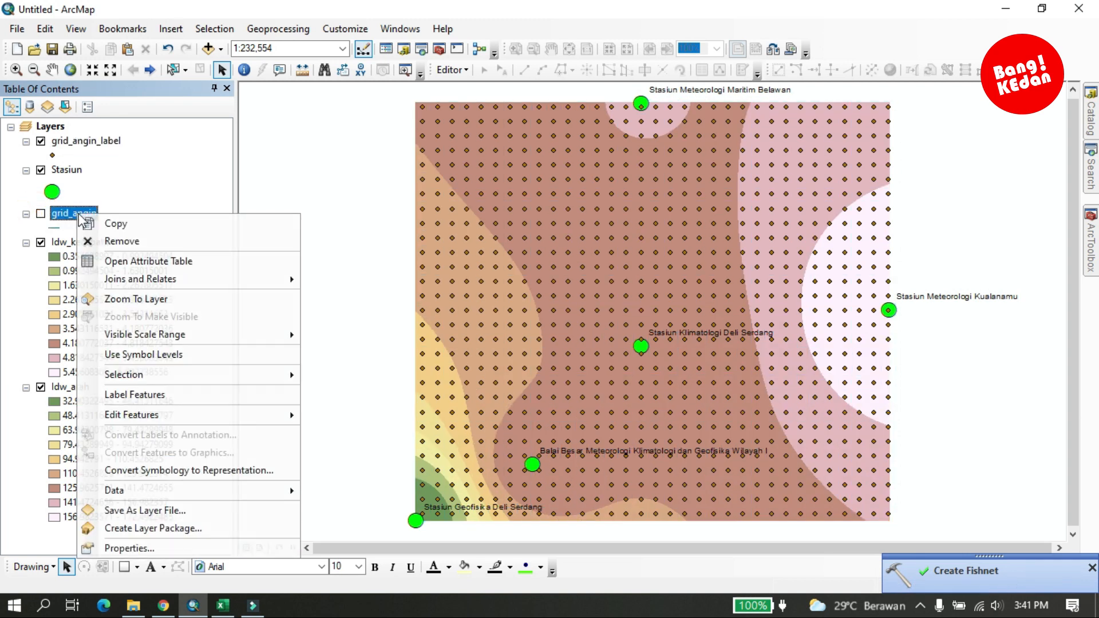
click(102, 242)
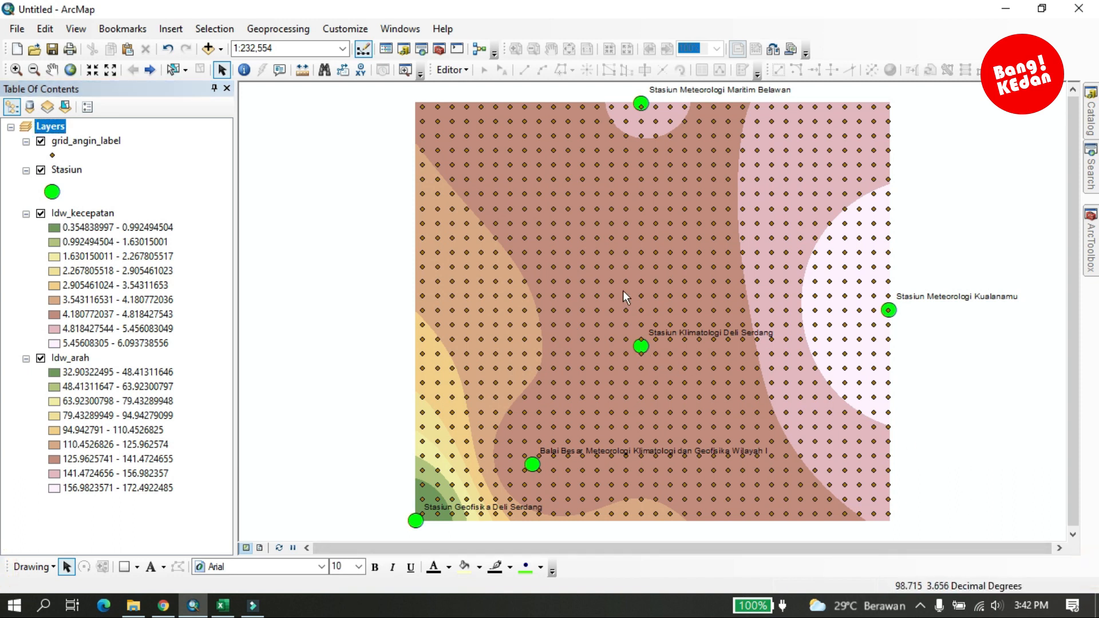
Step: Examine the fields in the grid_angin_label attribute table, then close the table
click(104, 142)
right_click(123, 142)
click(125, 193)
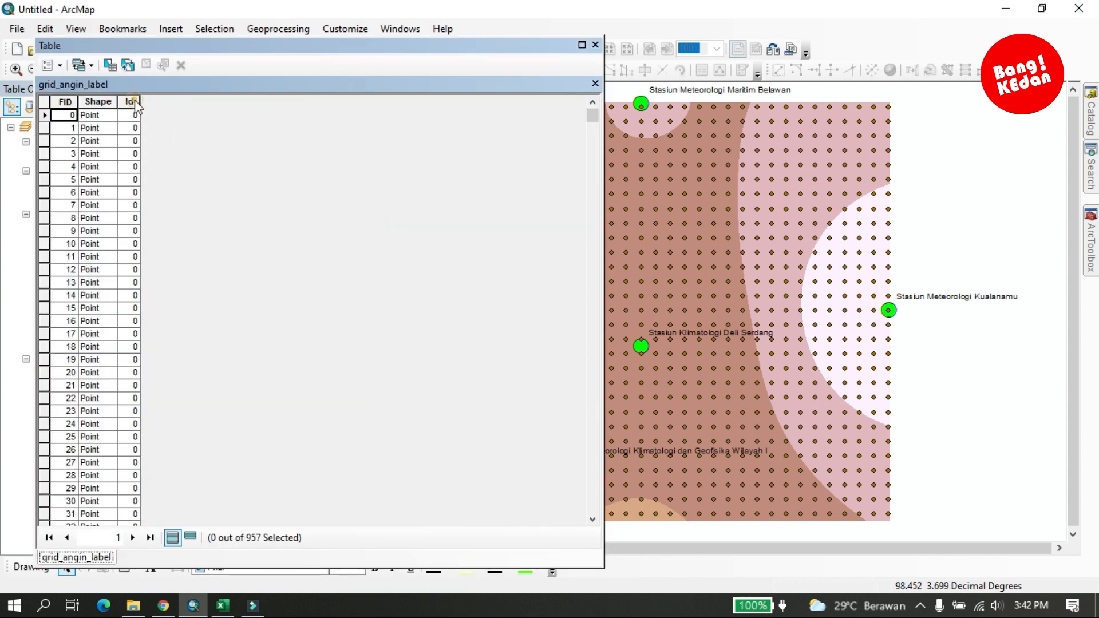
click(133, 101)
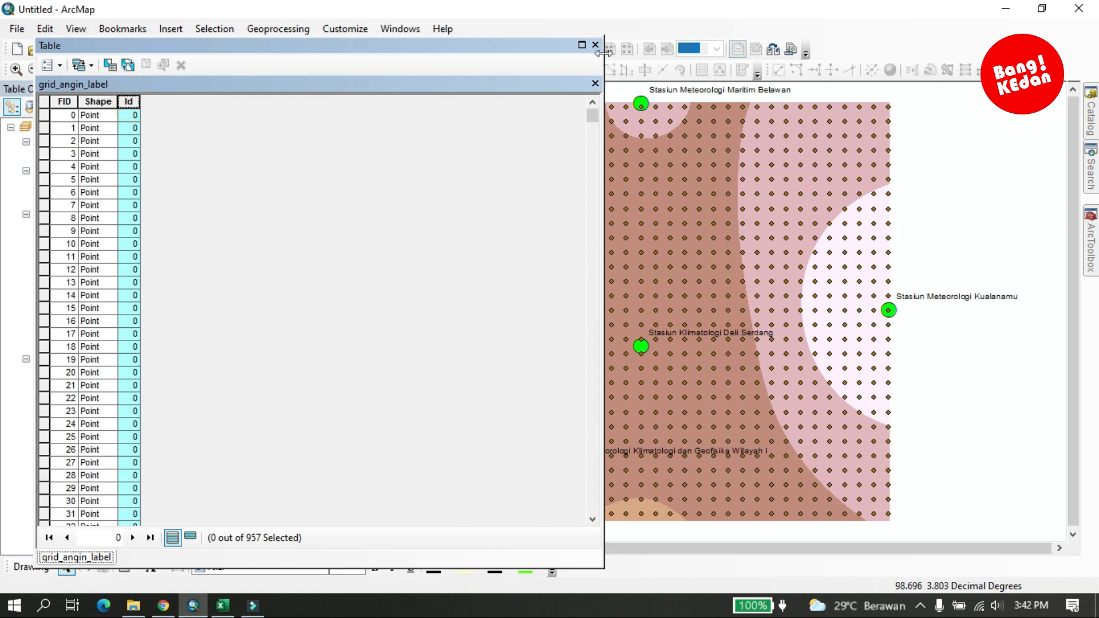
click(595, 45)
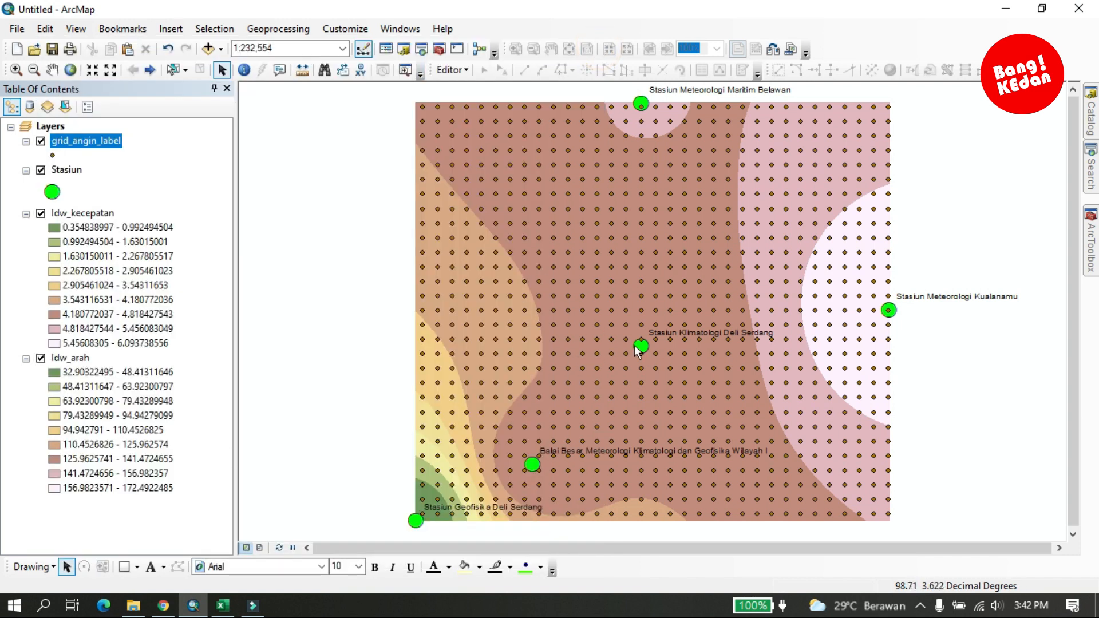
Step: Open the Extract Multi Values to Points tool from the Extraction set of the Spatial Analyst Tools
click(1090, 243)
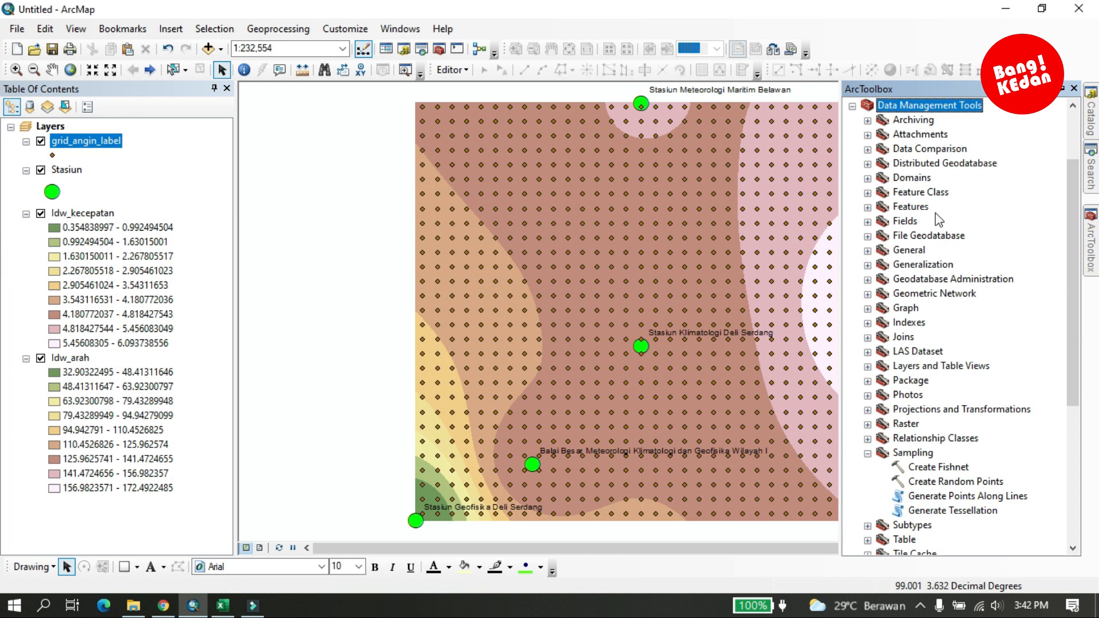
click(852, 105)
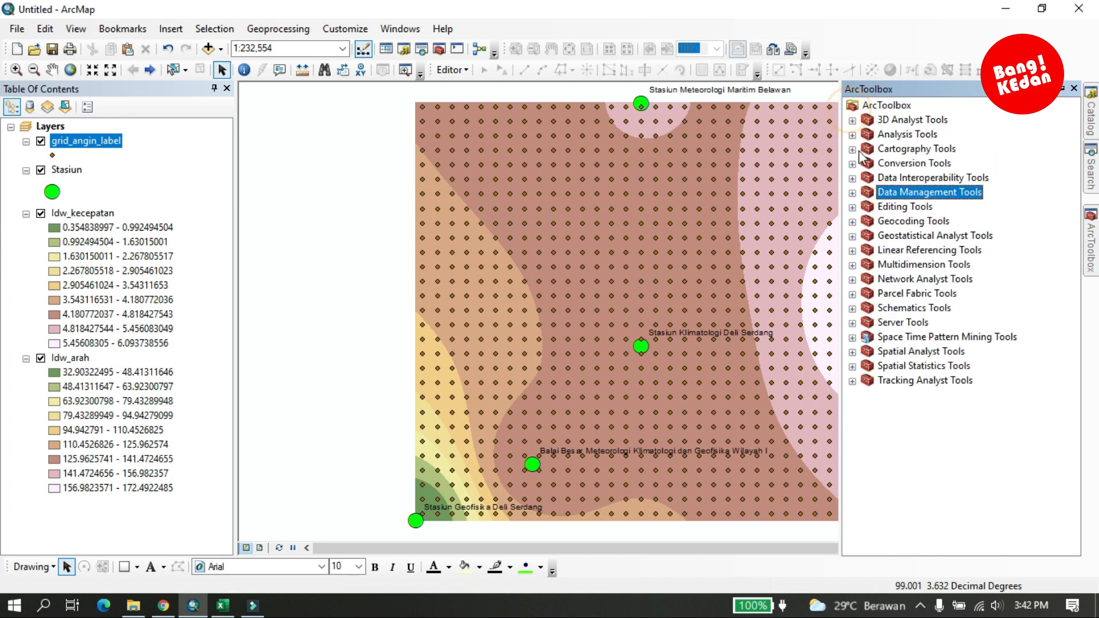
click(852, 352)
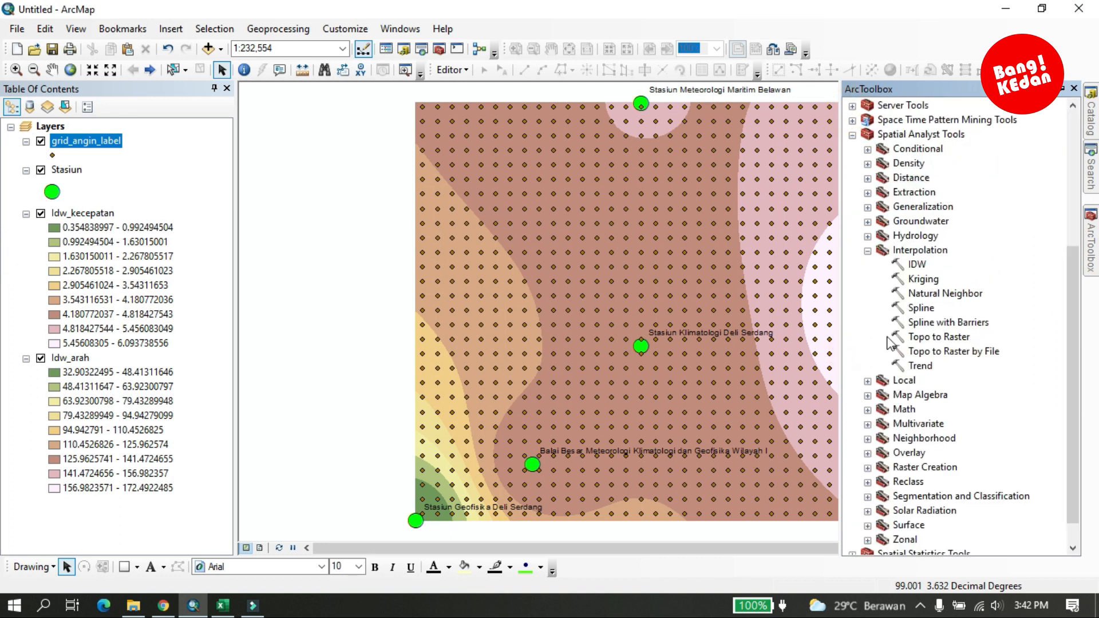
click(868, 250)
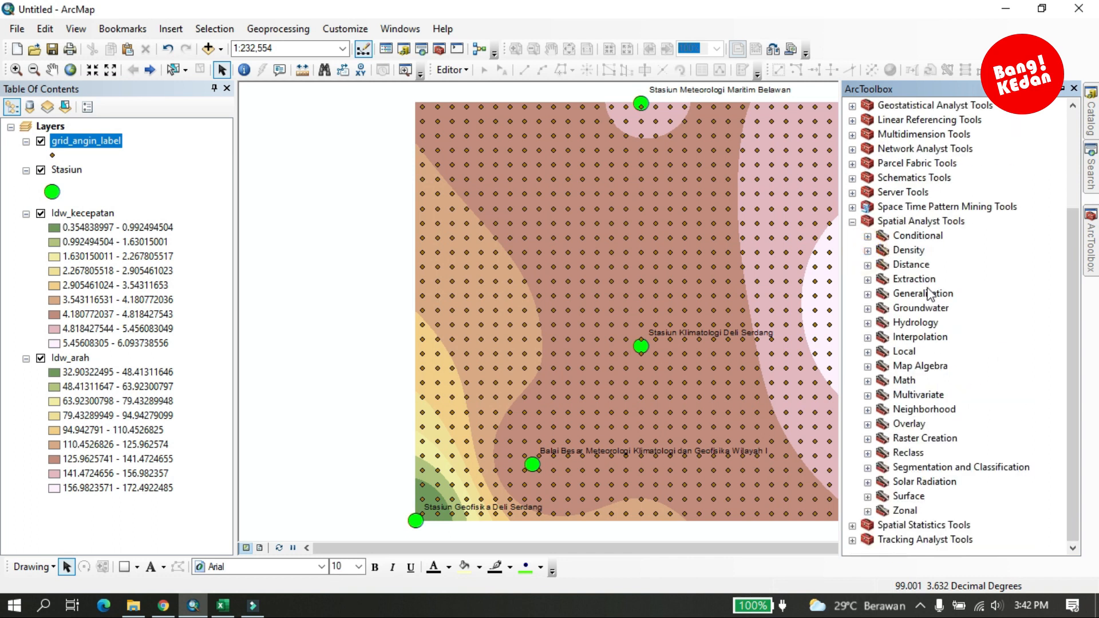
click(868, 279)
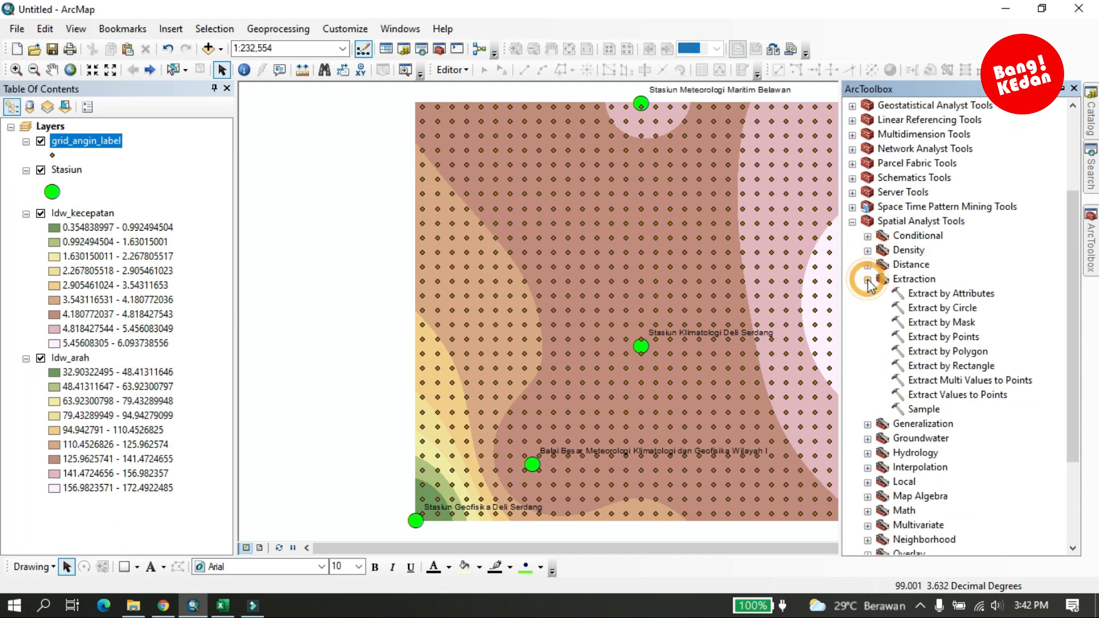
click(942, 380)
double_click(942, 381)
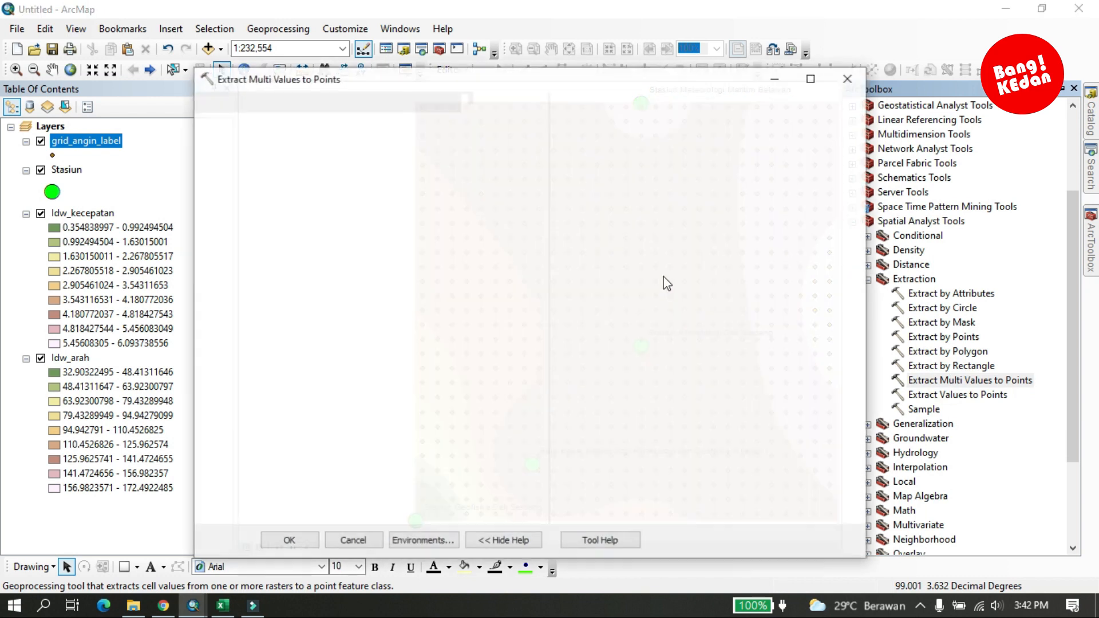
Step: Extract the Idw_kecepatan and Idw_arah raster values to the grid_angin_label points, leaving bilinear interpolation off
click(489, 125)
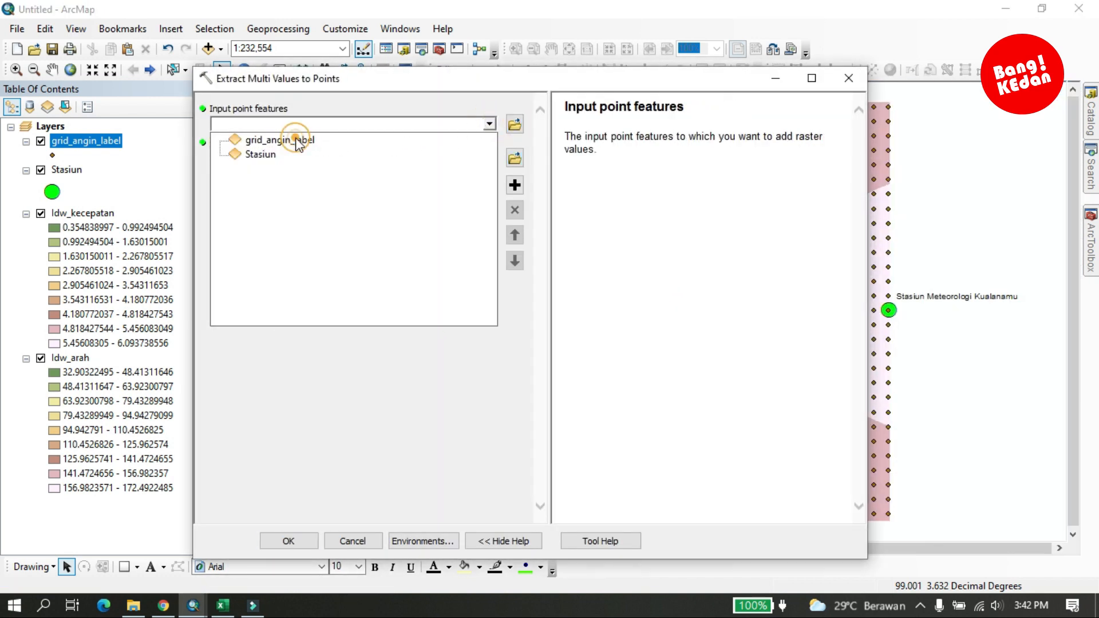
click(294, 140)
click(489, 158)
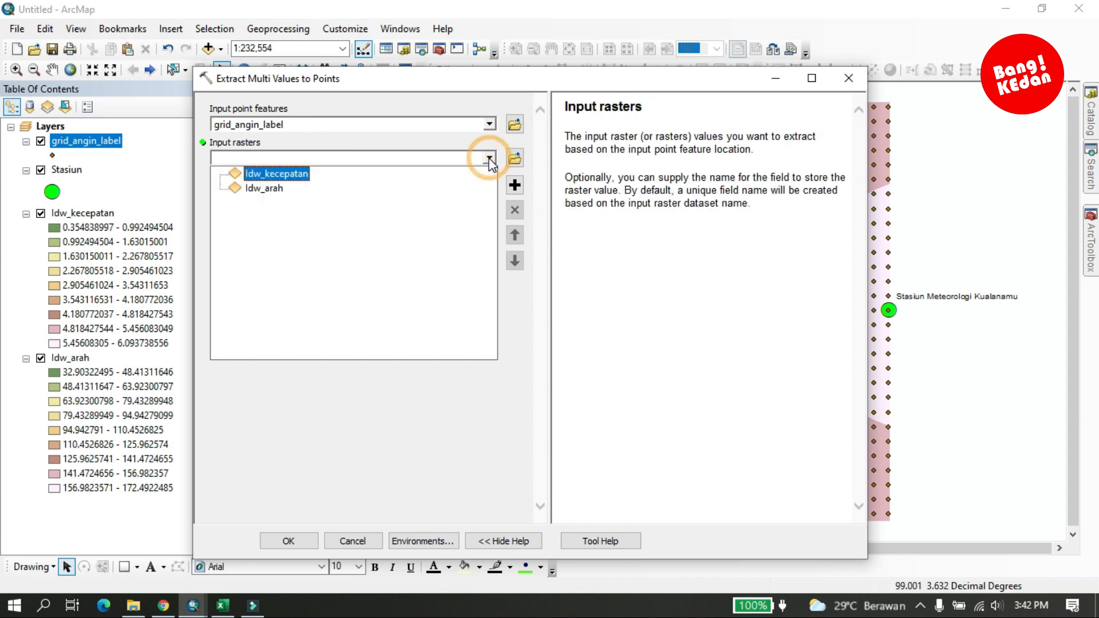
click(283, 174)
click(488, 158)
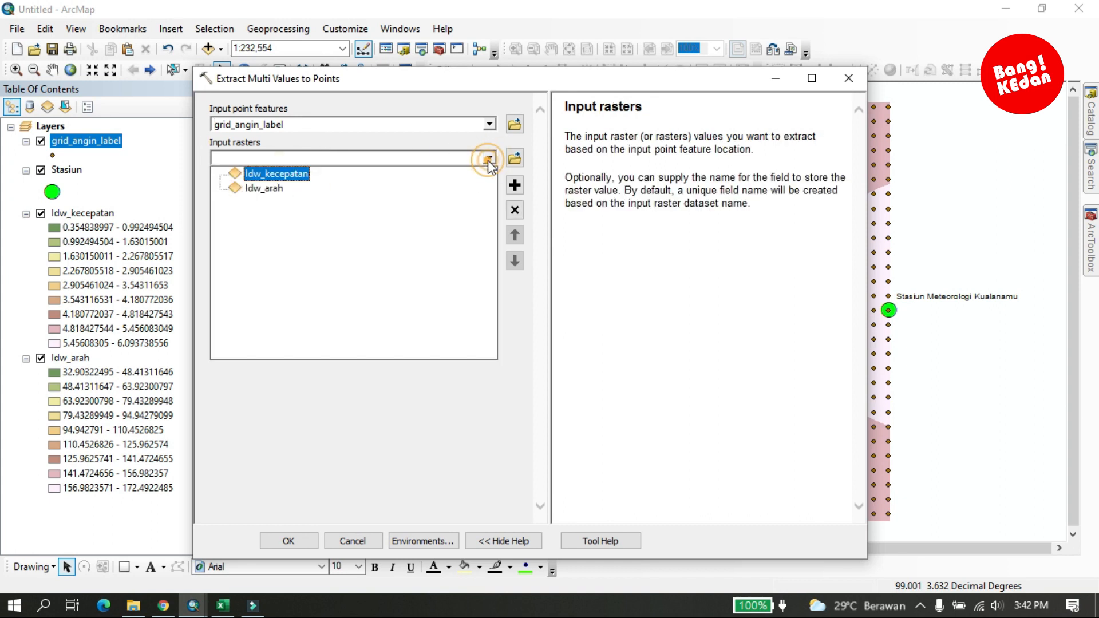
click(264, 190)
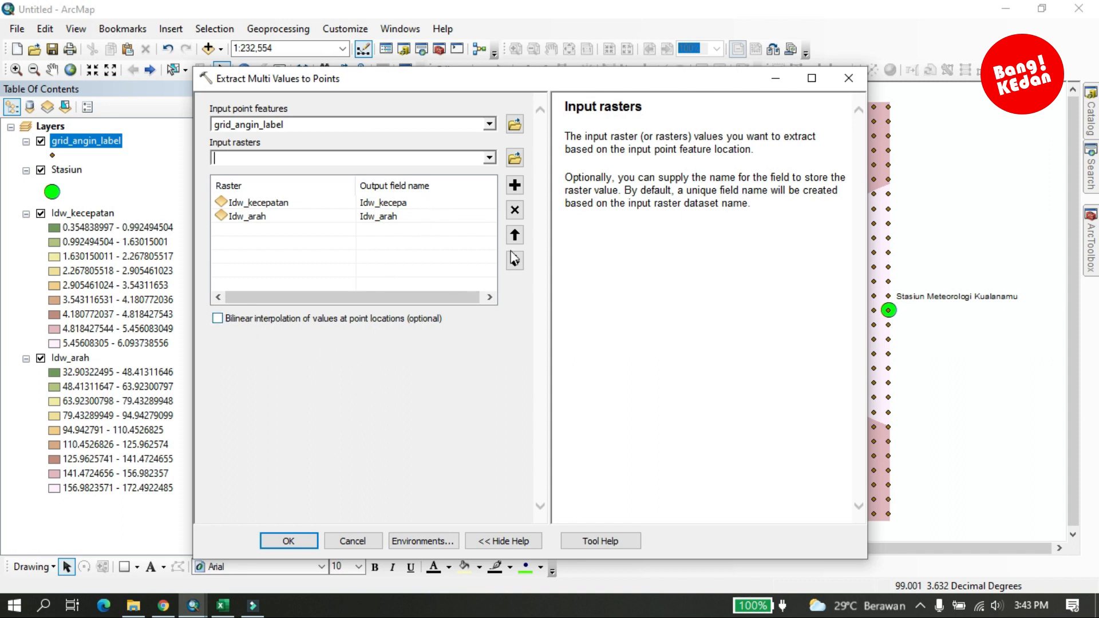
click(289, 541)
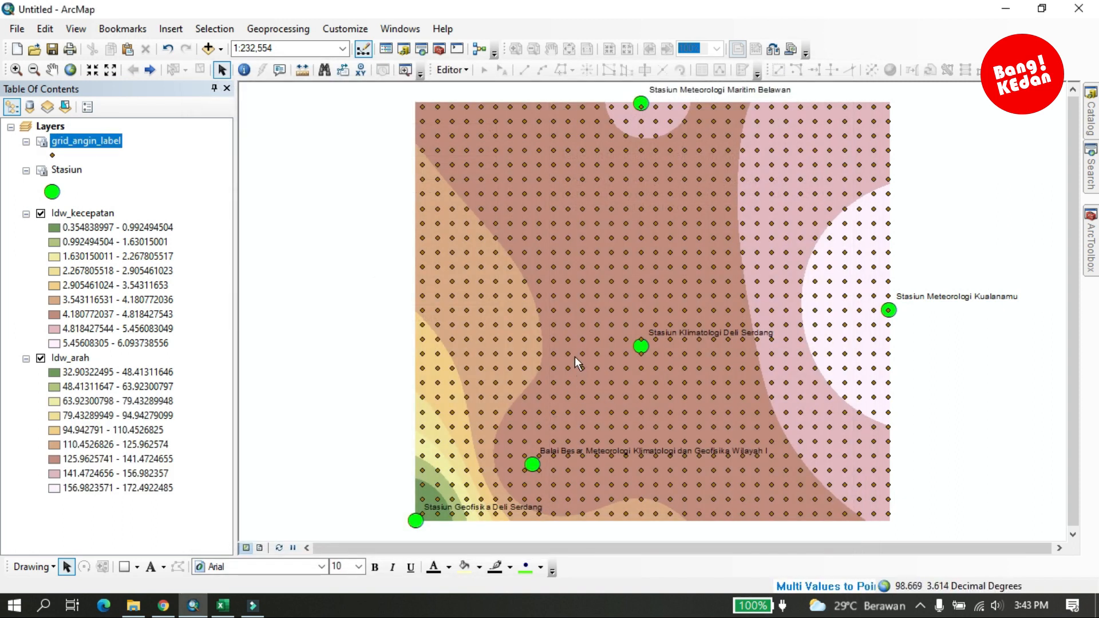
Step: Open the grid_angin_label attribute table to check the extracted wind speed and direction values
right_click(93, 148)
click(113, 190)
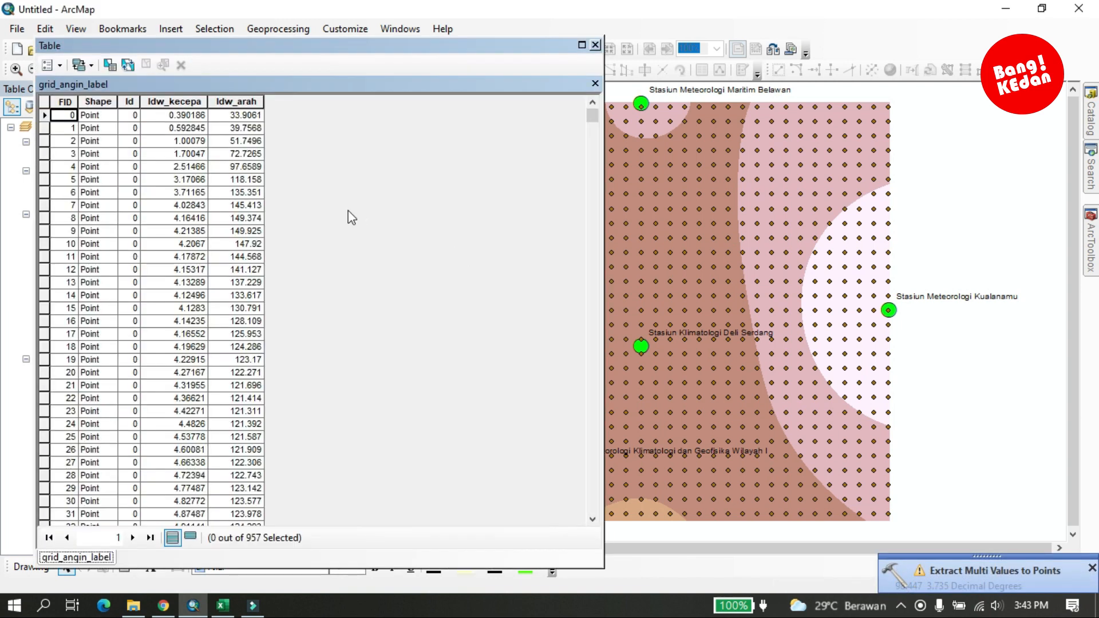
Step: Review the Idw_kecepa and Idw_arah columns in the grid_angin_label attribute table, then close the table
click(172, 101)
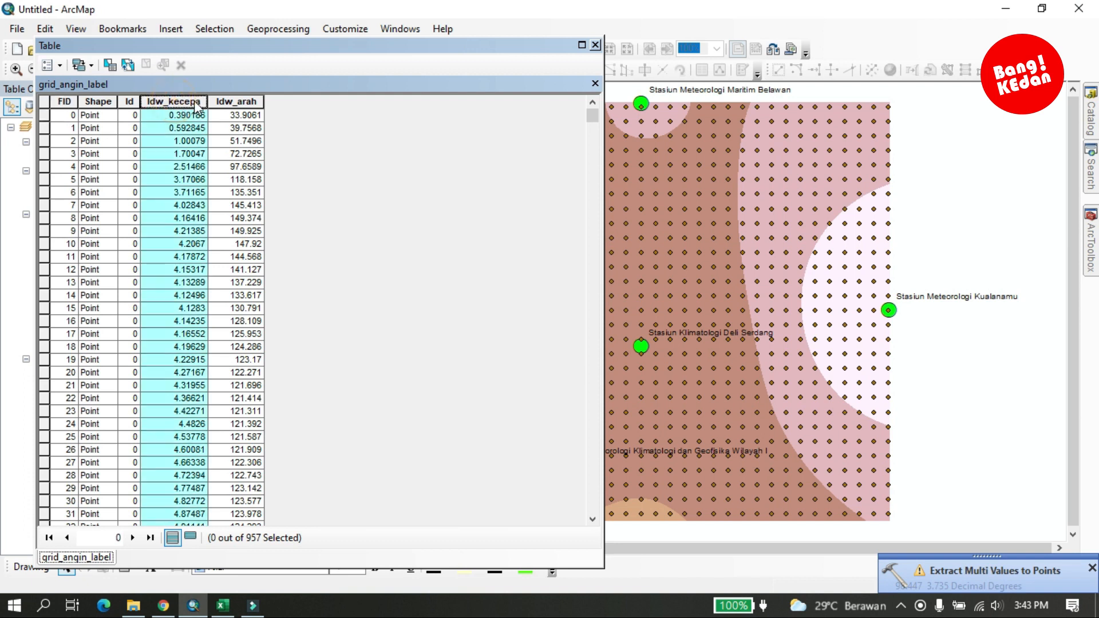
click(240, 100)
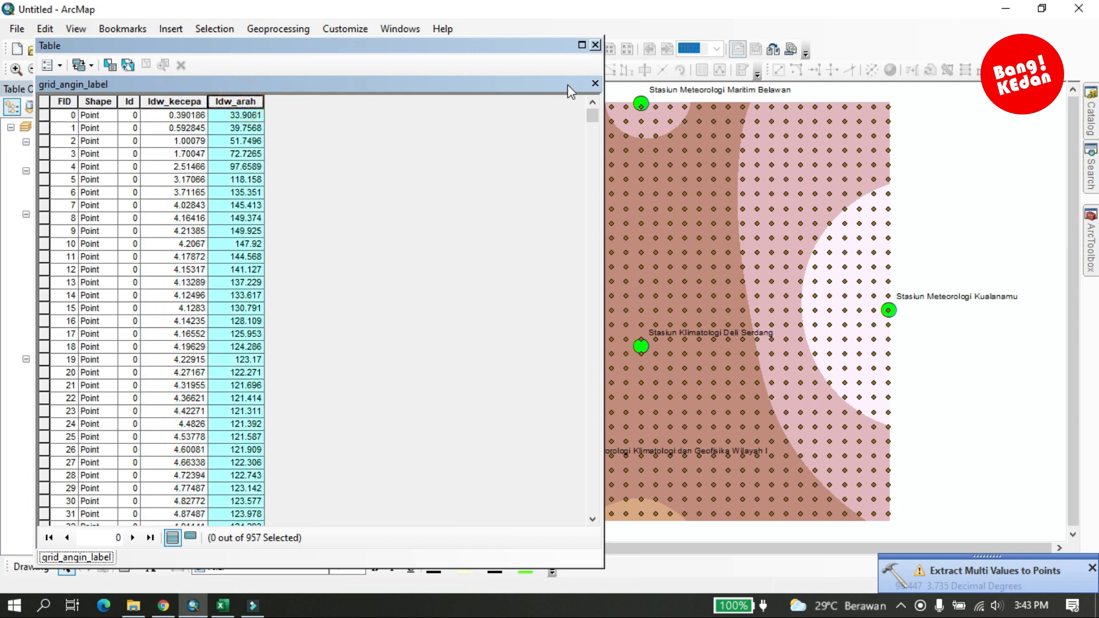
click(595, 83)
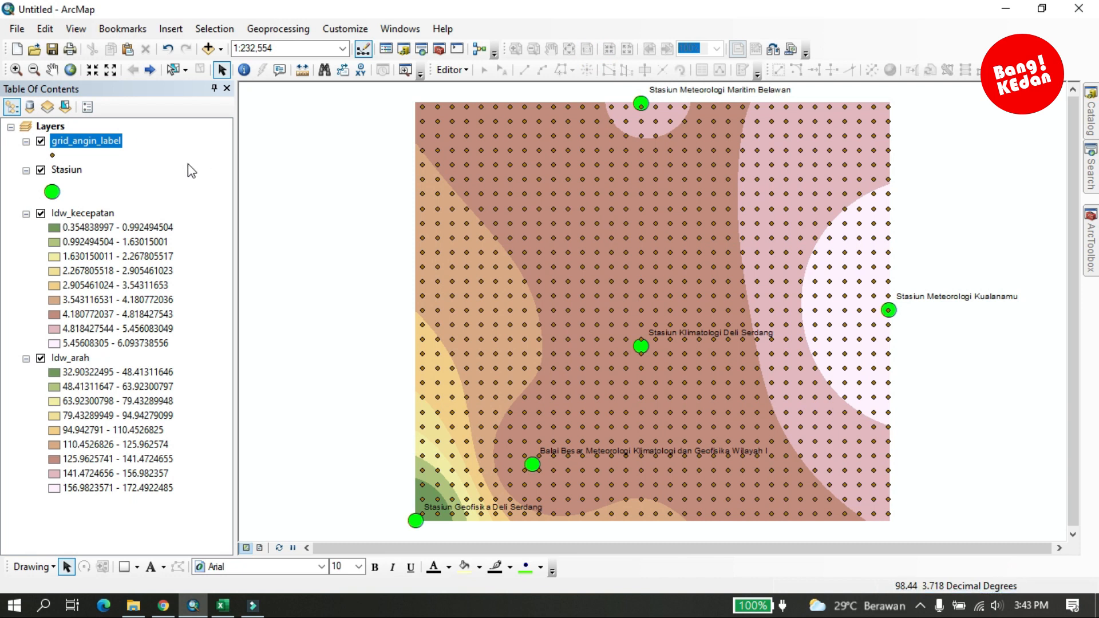
Step: Symbolize the grid_angin_label layer with graduated symbols based on the Idw_kecepa field, using 3 classes
right_click(113, 144)
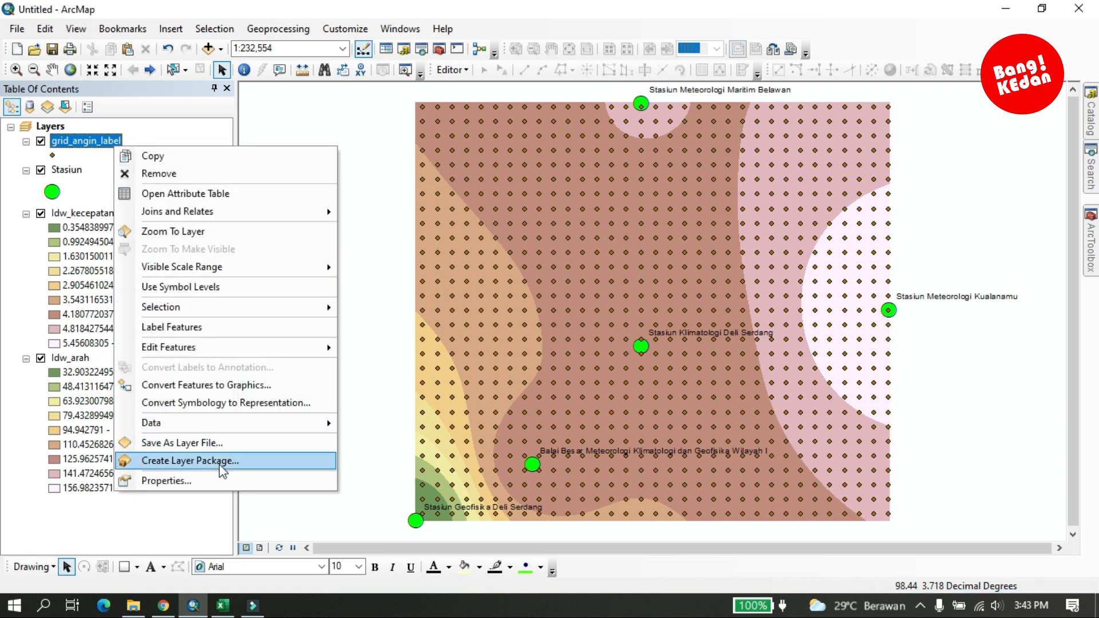
click(217, 479)
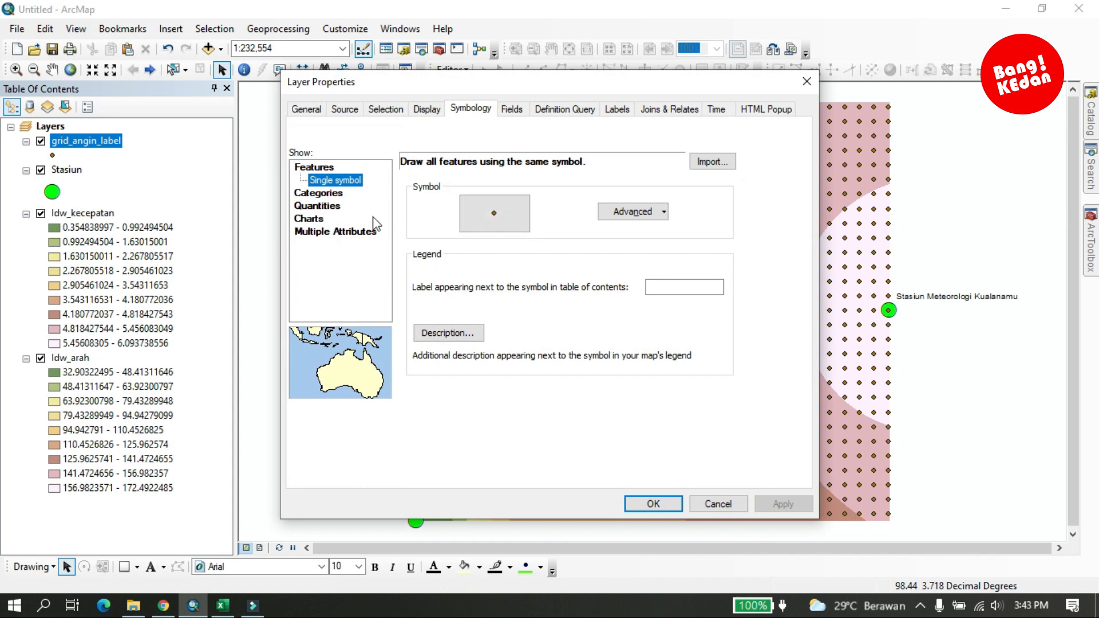
click(331, 207)
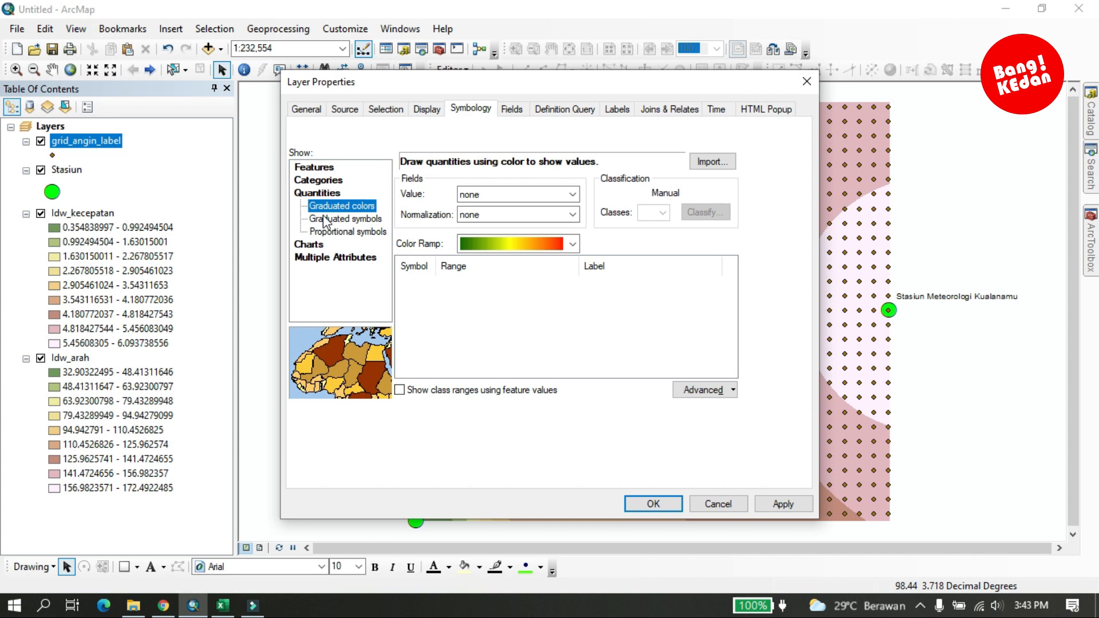
click(325, 220)
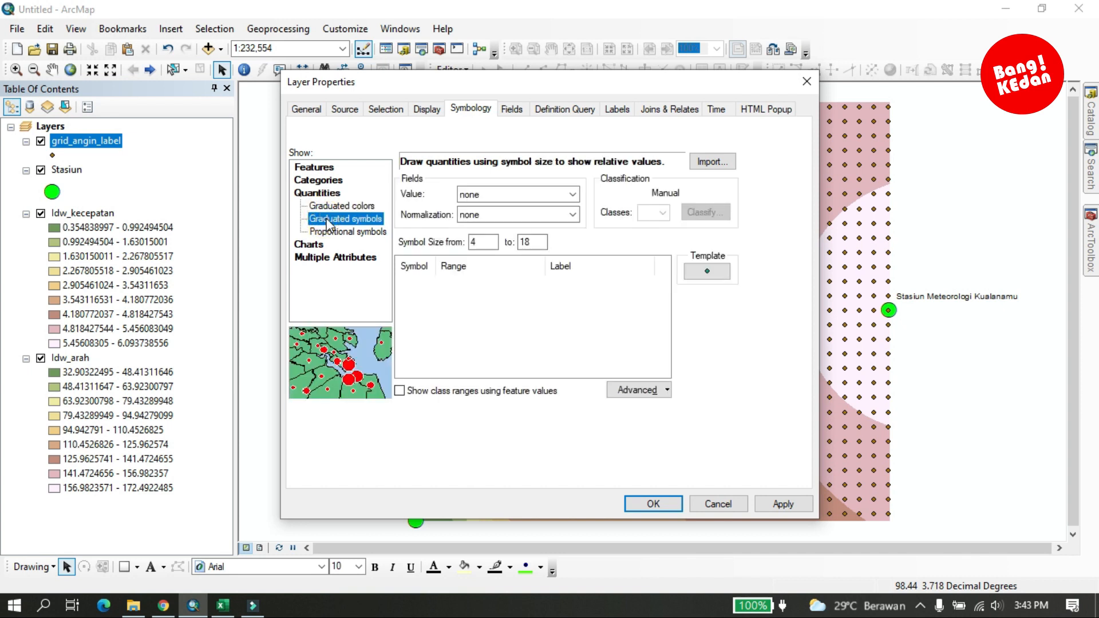
click(572, 195)
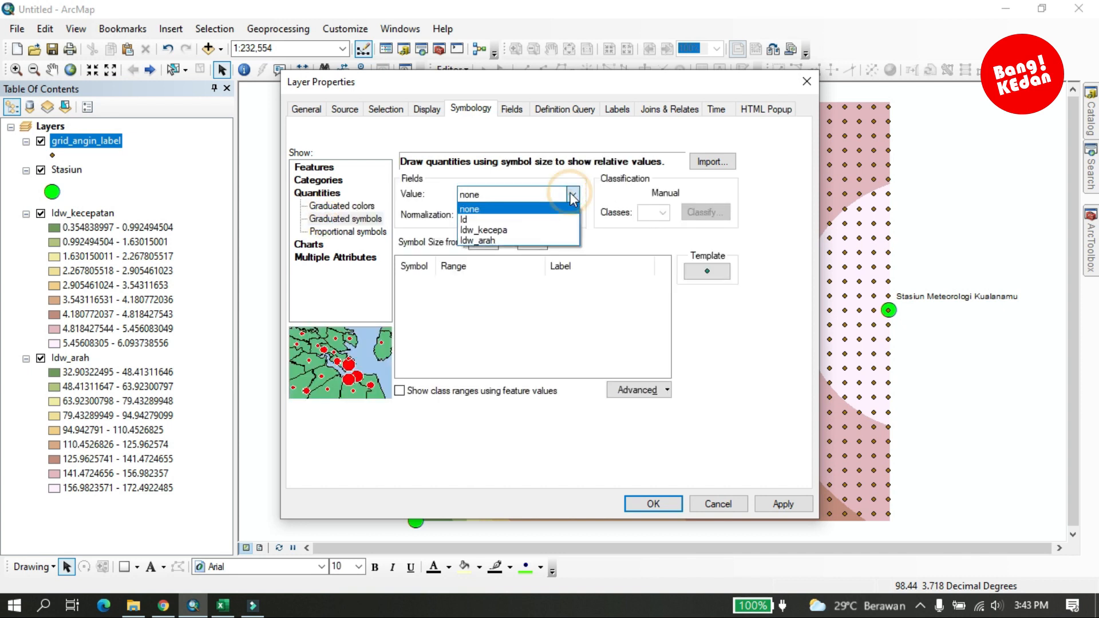
click(522, 240)
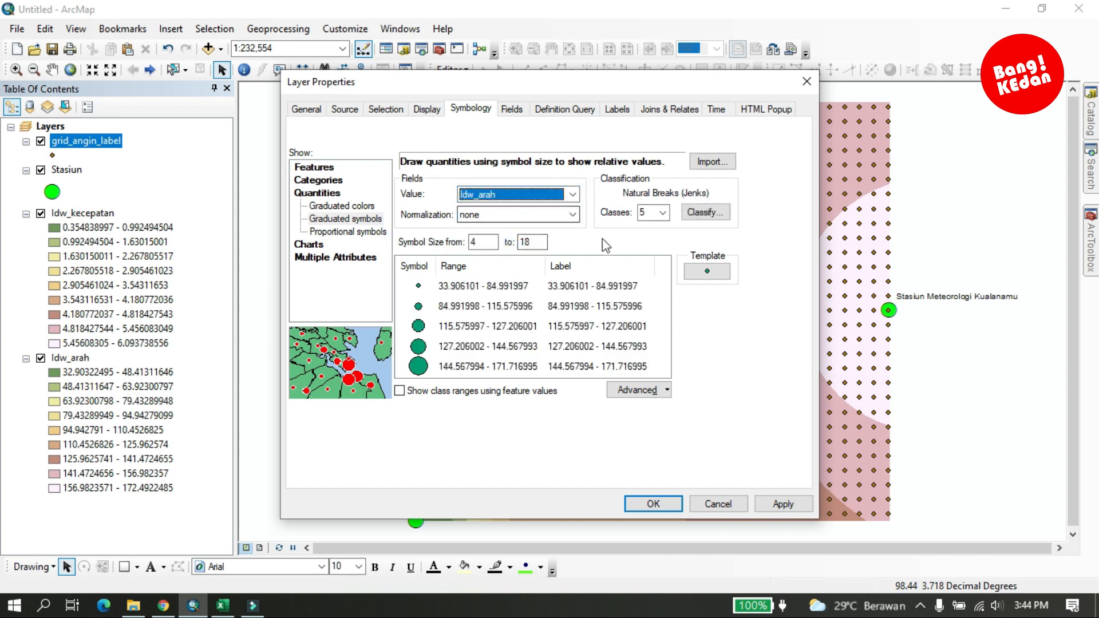
click(664, 216)
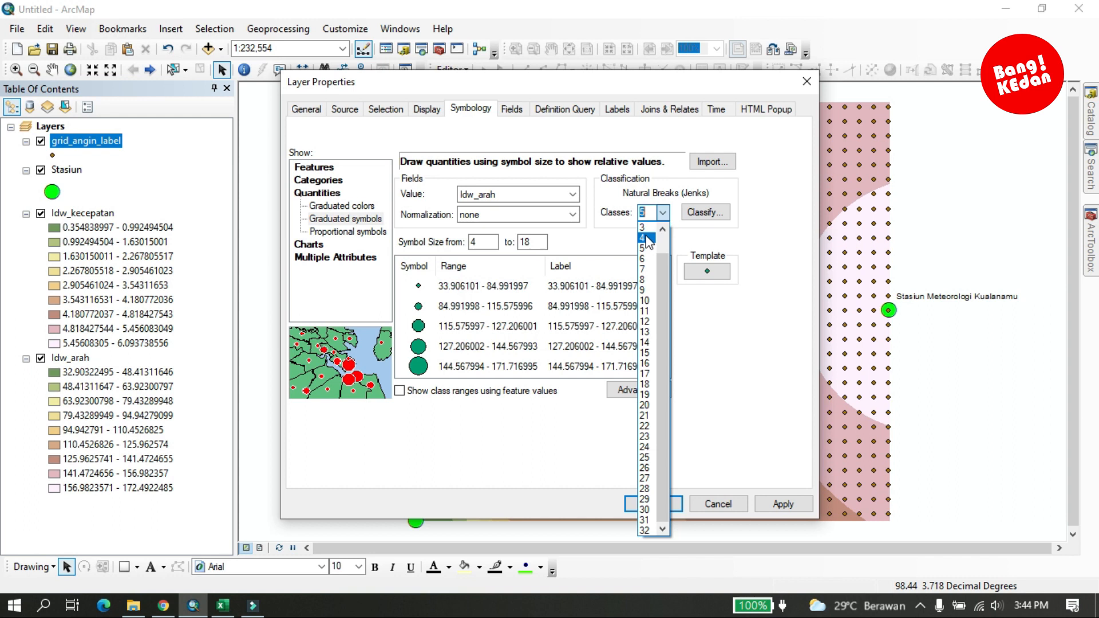
click(643, 228)
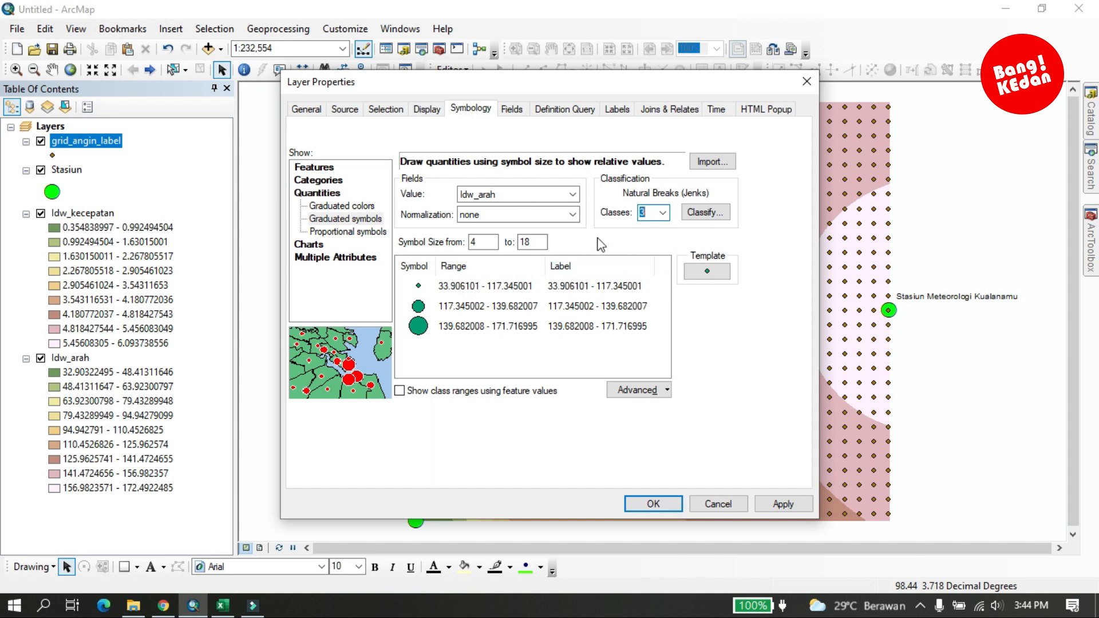
click(572, 194)
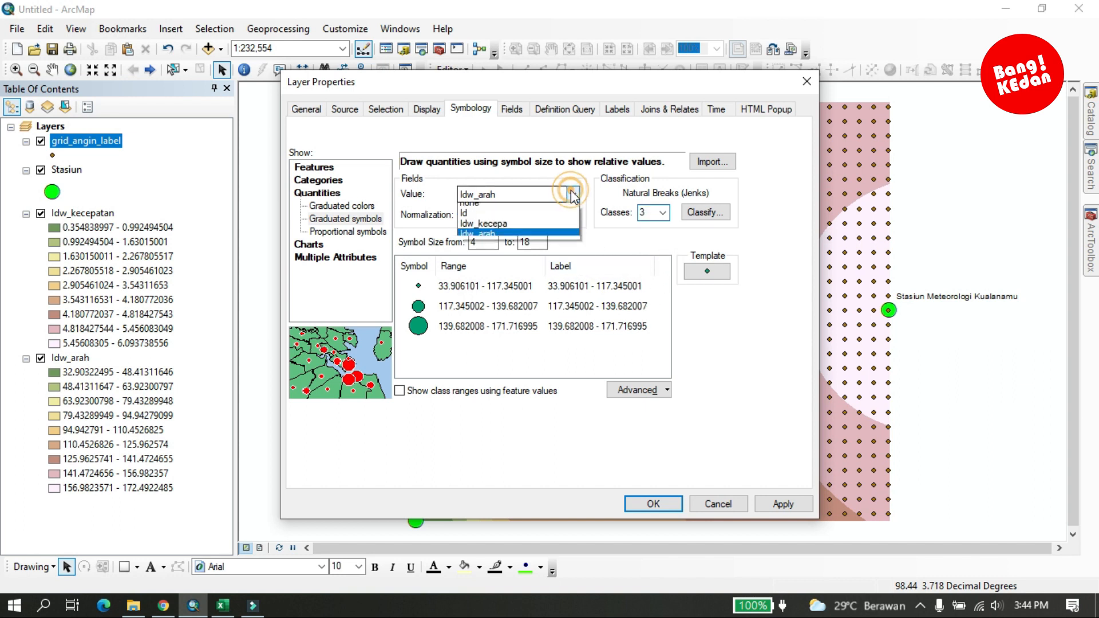
click(498, 232)
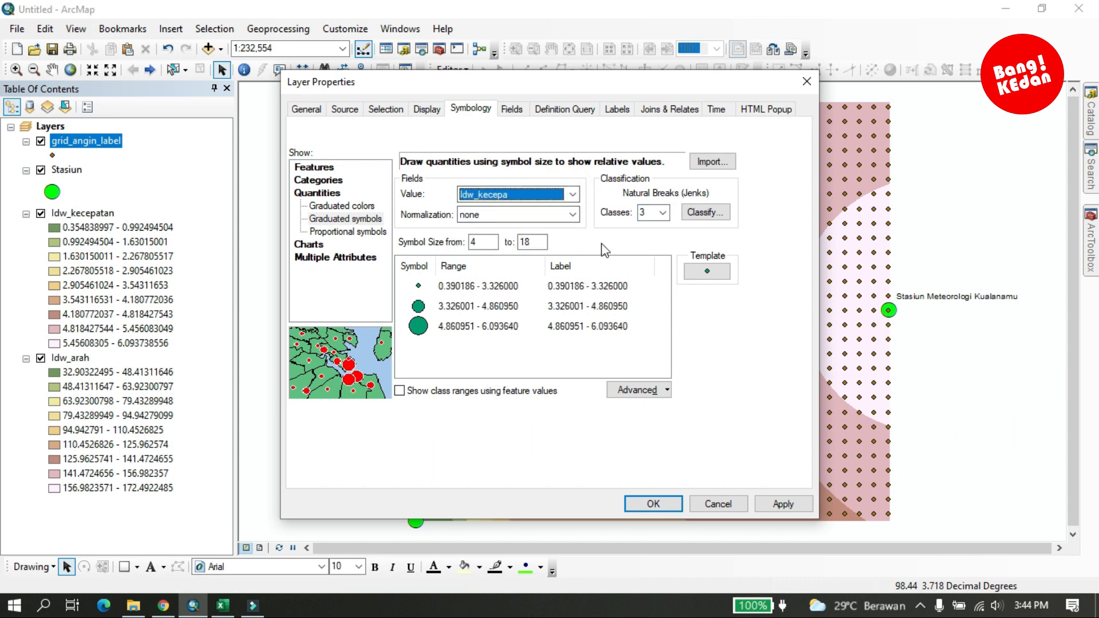
Step: Rotate the grid_angin_label point symbols by the Idw_arah field using the Geographic rotation style
click(662, 389)
click(649, 409)
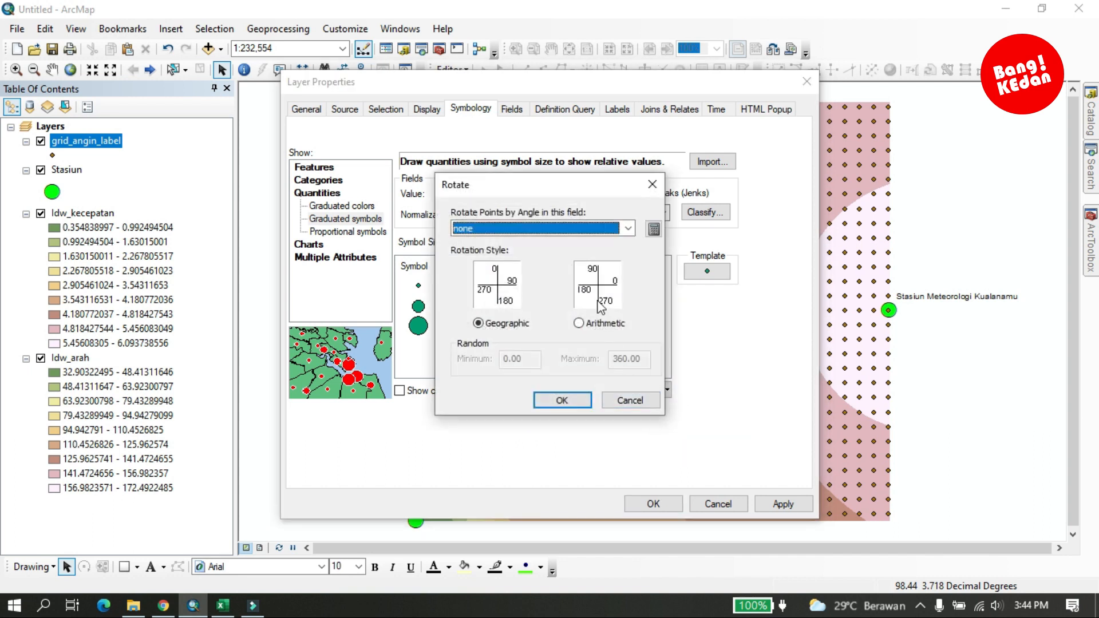
click(627, 228)
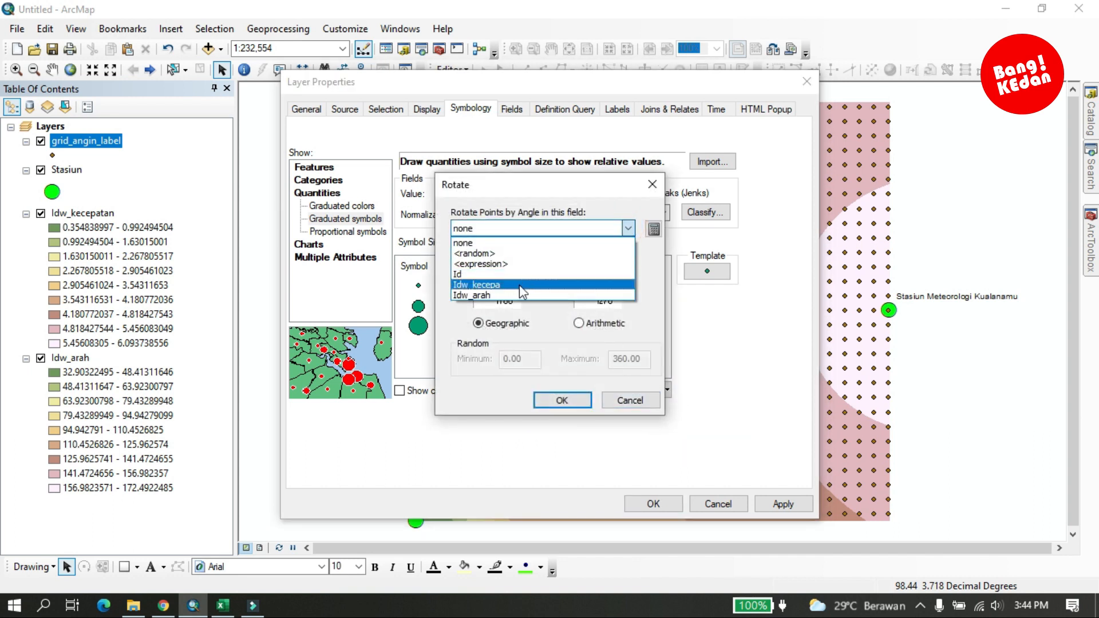
click(486, 295)
click(480, 323)
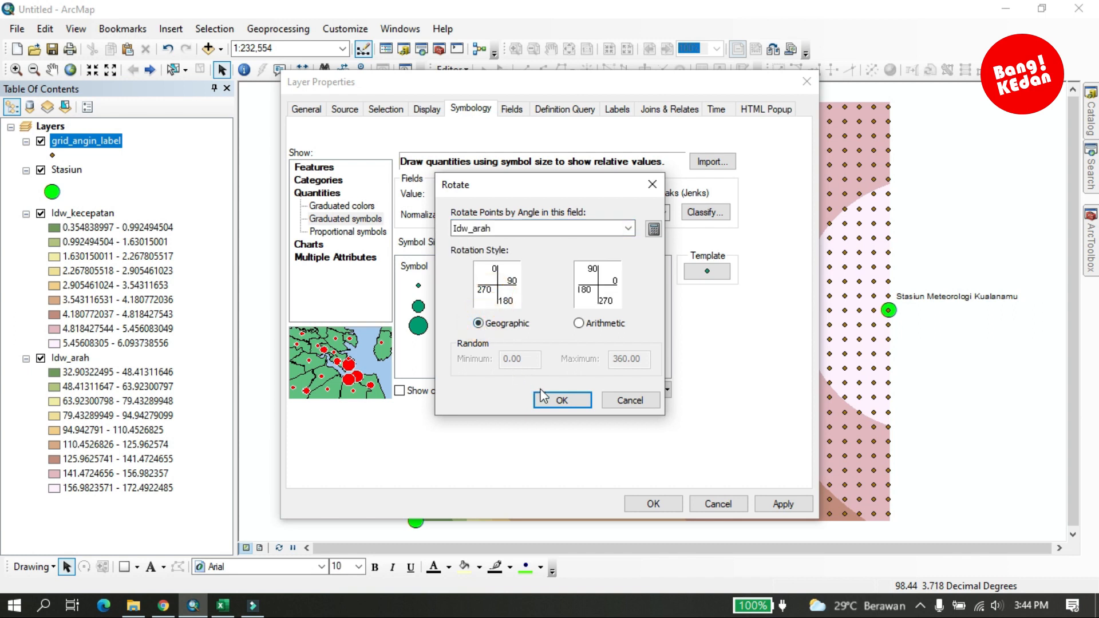
click(561, 399)
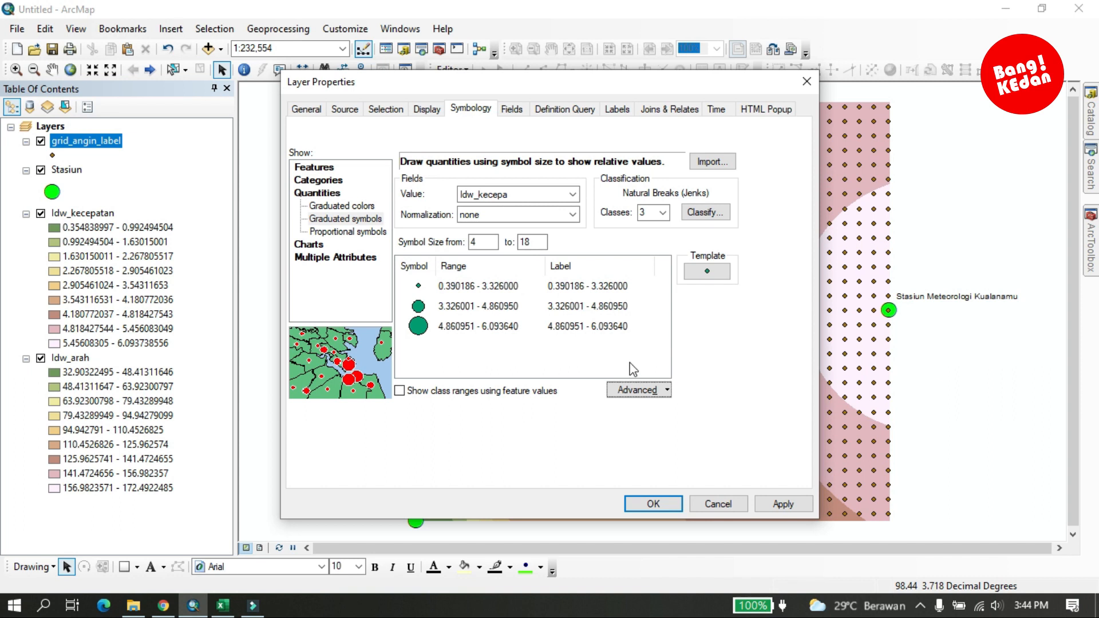
Step: Base the template symbol on Circle 2 and change its outline layer to the ESRI Cartography thin up arrow, Unicode 174
click(711, 271)
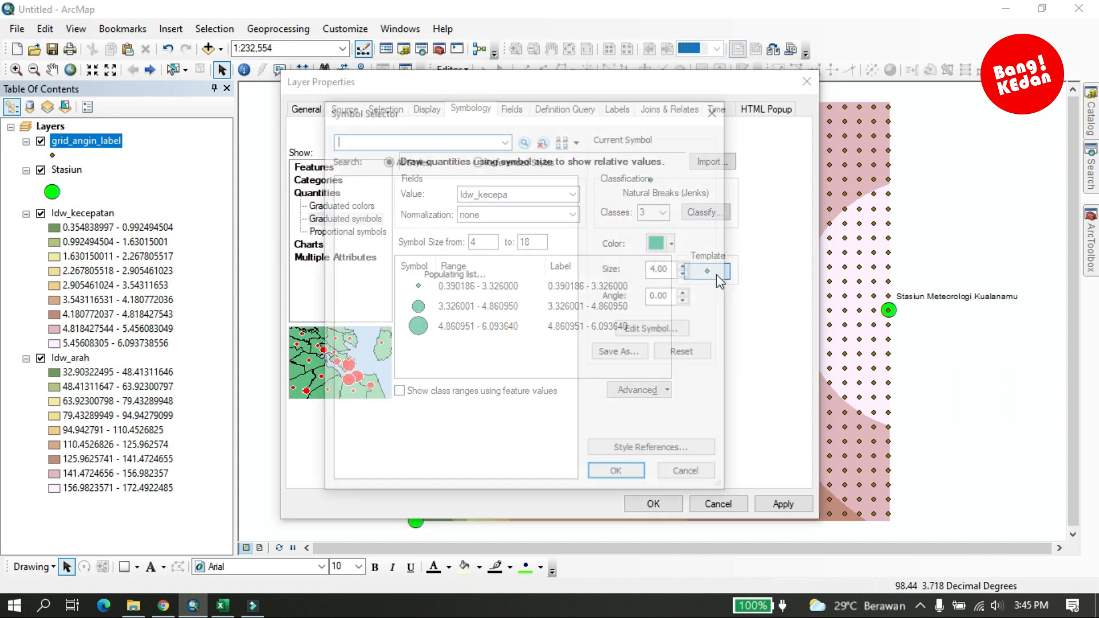
click(428, 422)
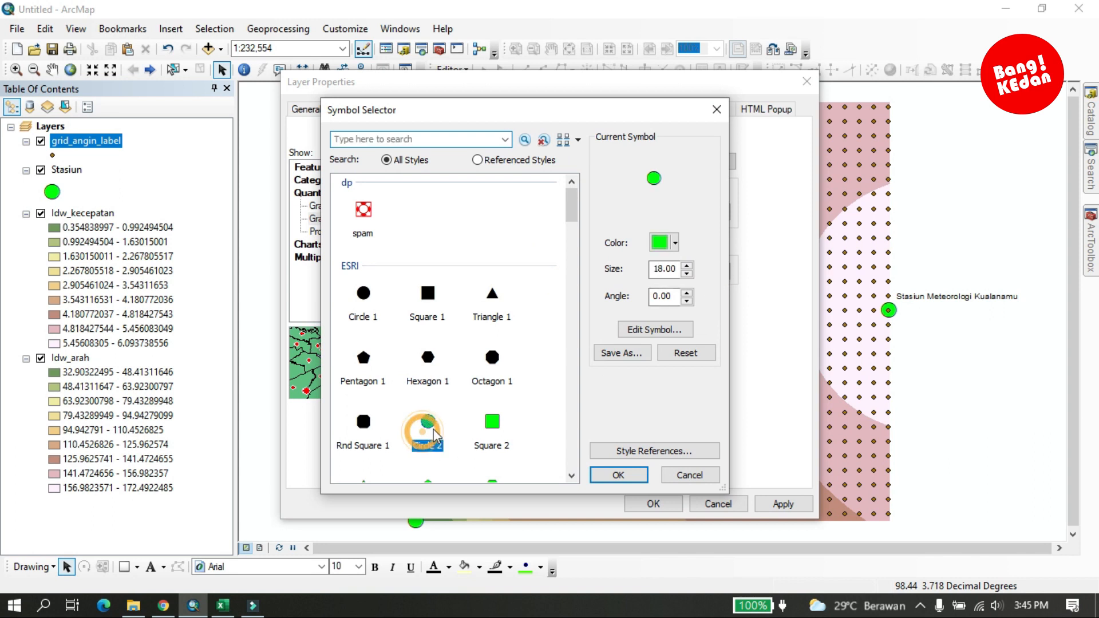
click(631, 331)
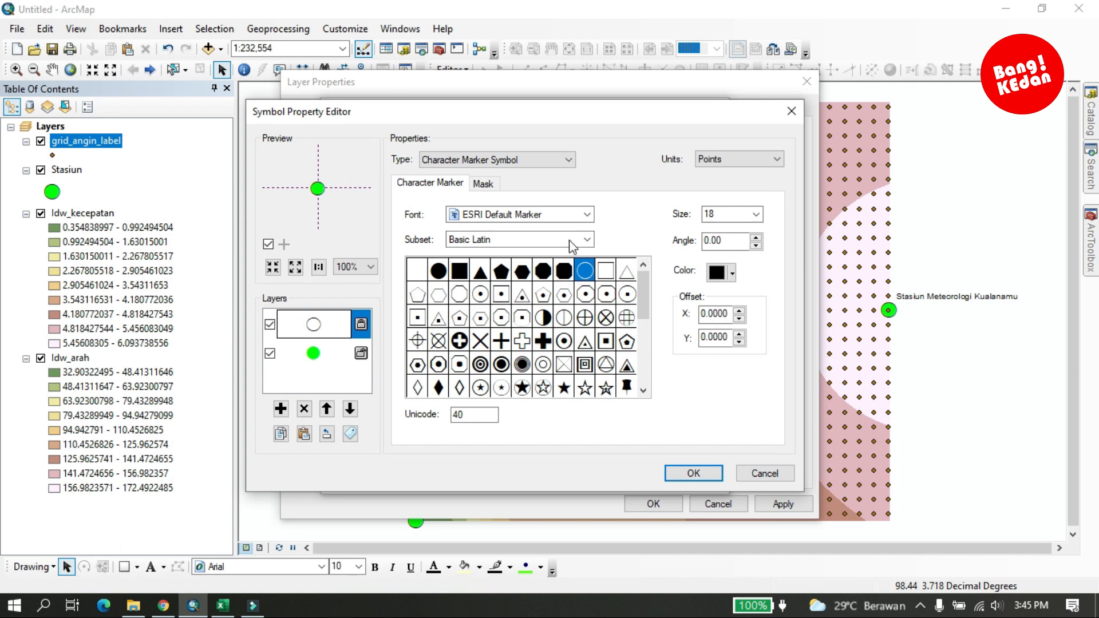
click(583, 215)
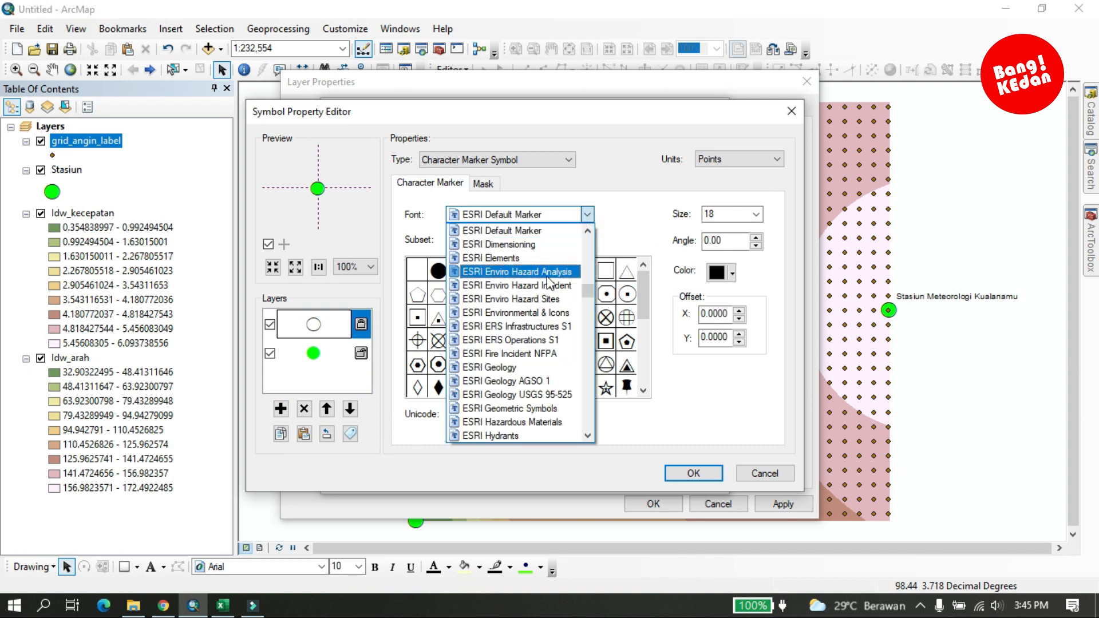
scroll(538, 312, down, 1)
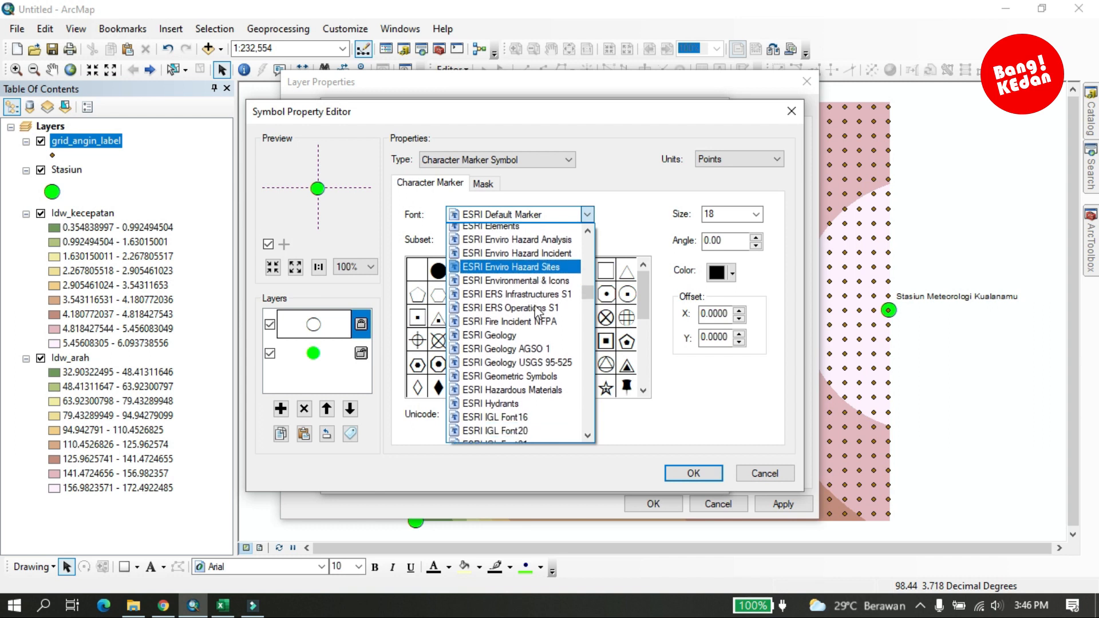
scroll(538, 312, up, 1)
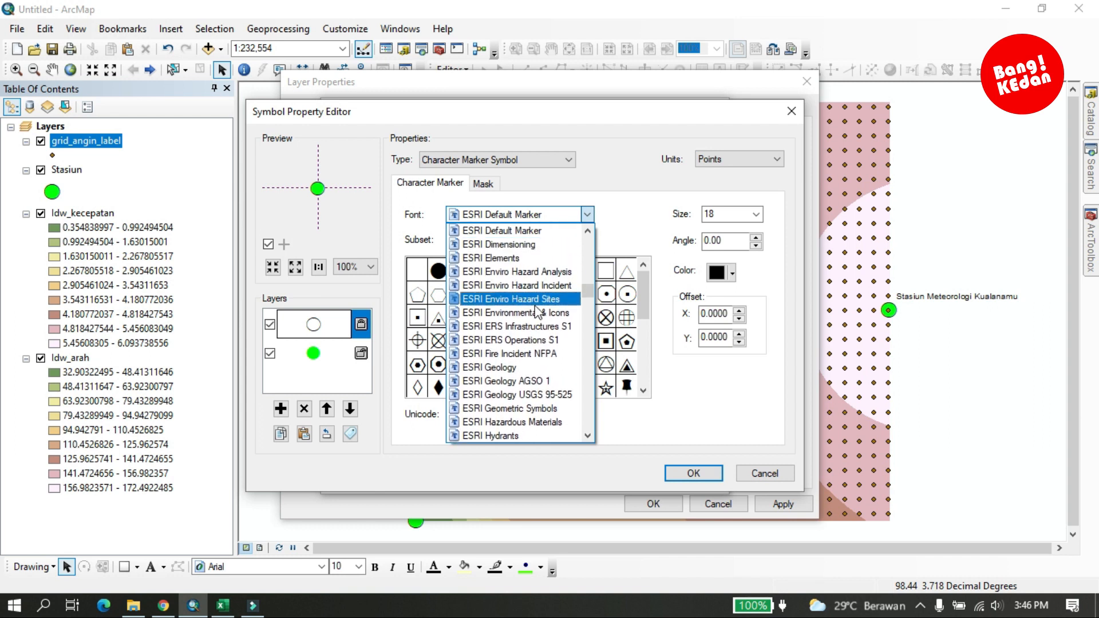
scroll(538, 312, up, 3)
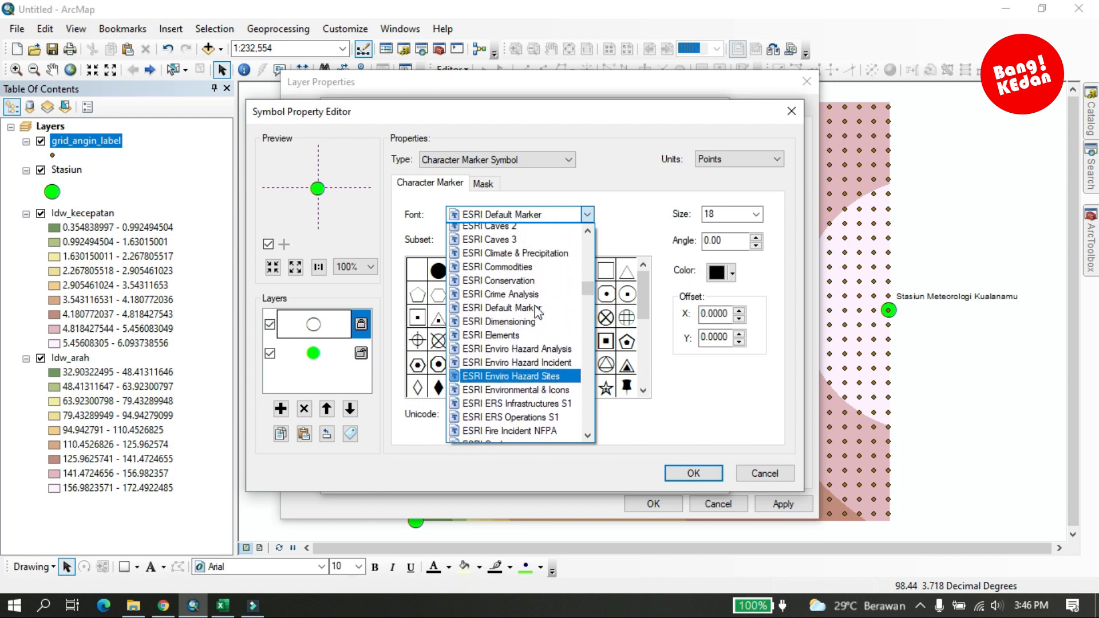
click(497, 244)
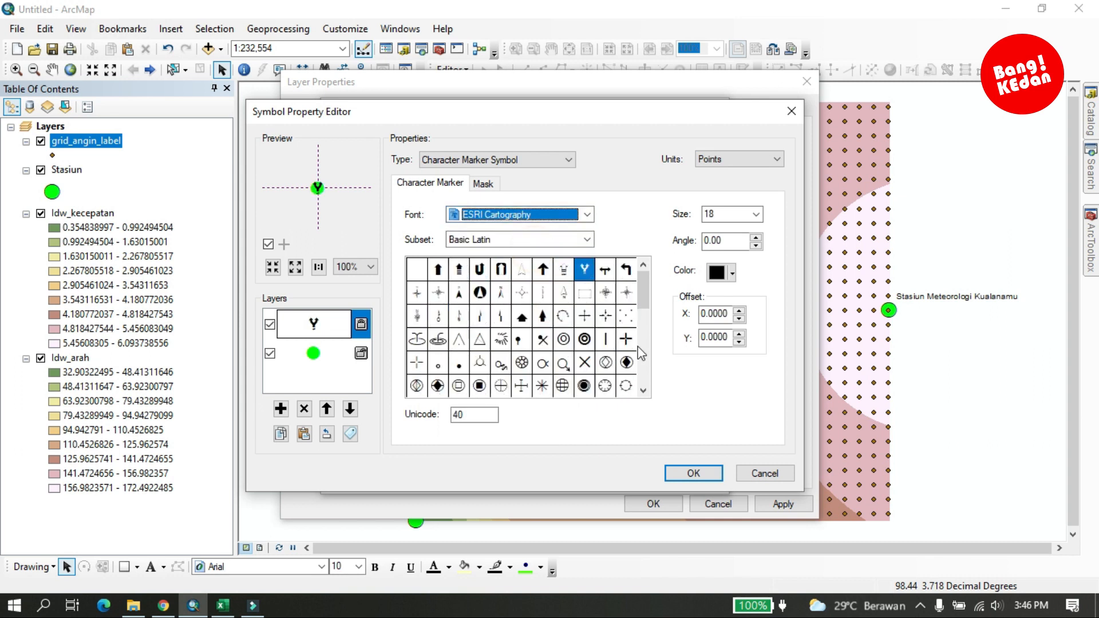
drag(643, 306, 641, 332)
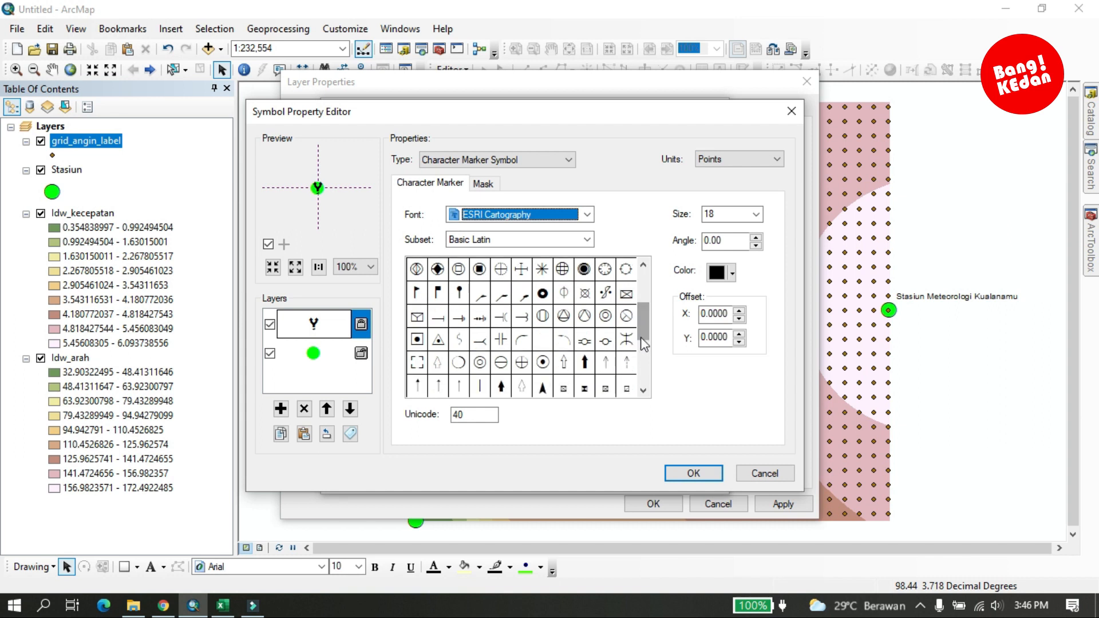
click(606, 366)
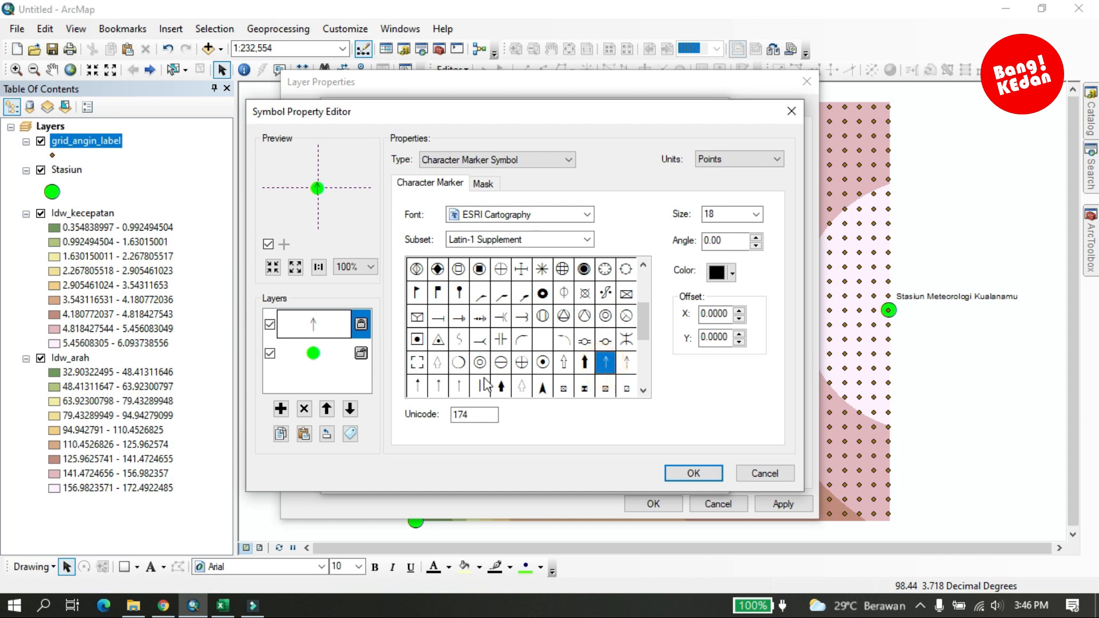
Step: Turn off the green circle layer in the template symbol and apply the arrow-only symbol to the classes
click(270, 354)
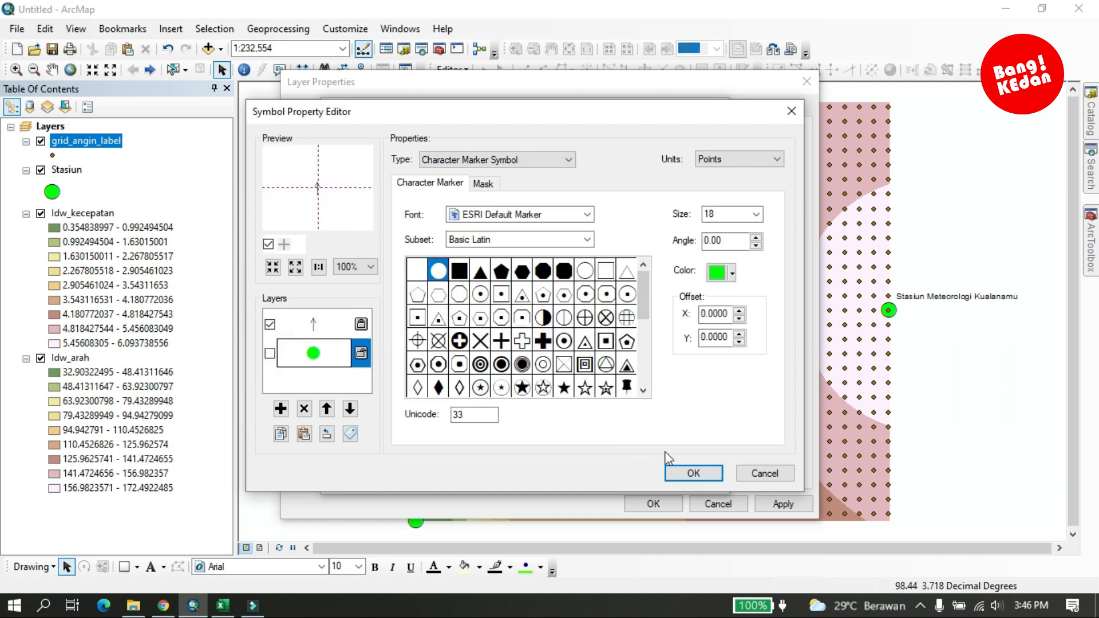
click(693, 474)
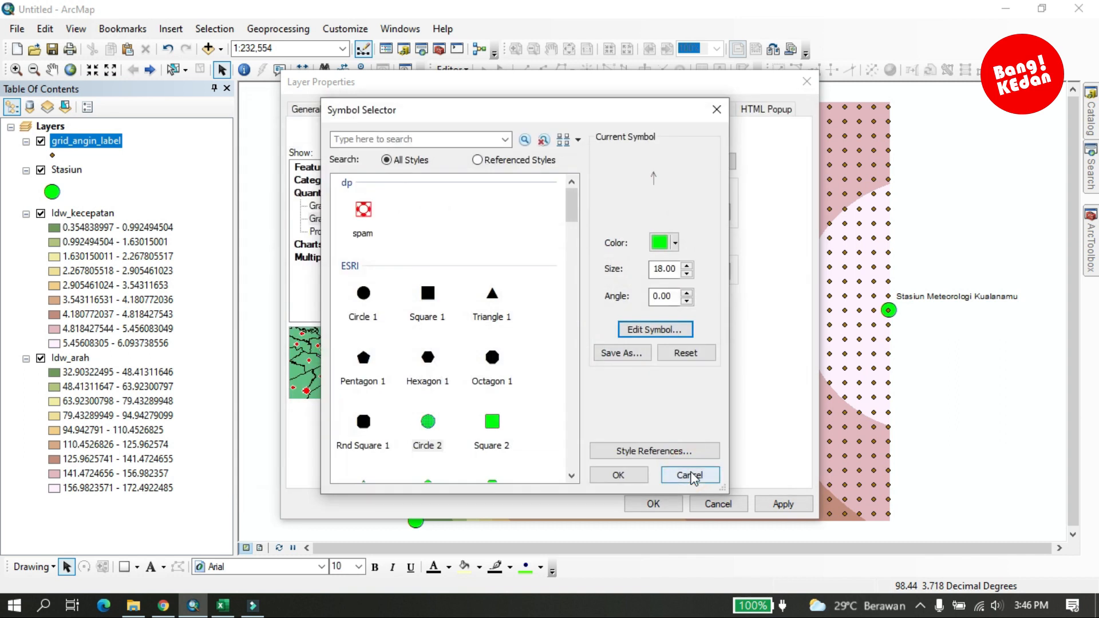
click(618, 475)
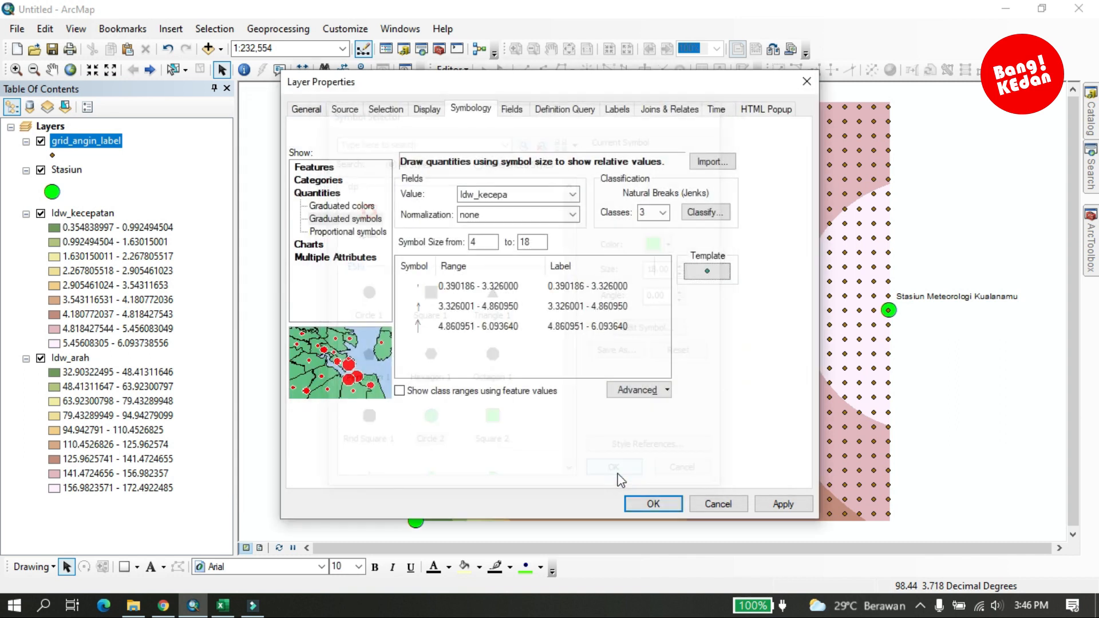
Step: Set the arrow symbol size of the lowest wind speed class to 10
double_click(419, 289)
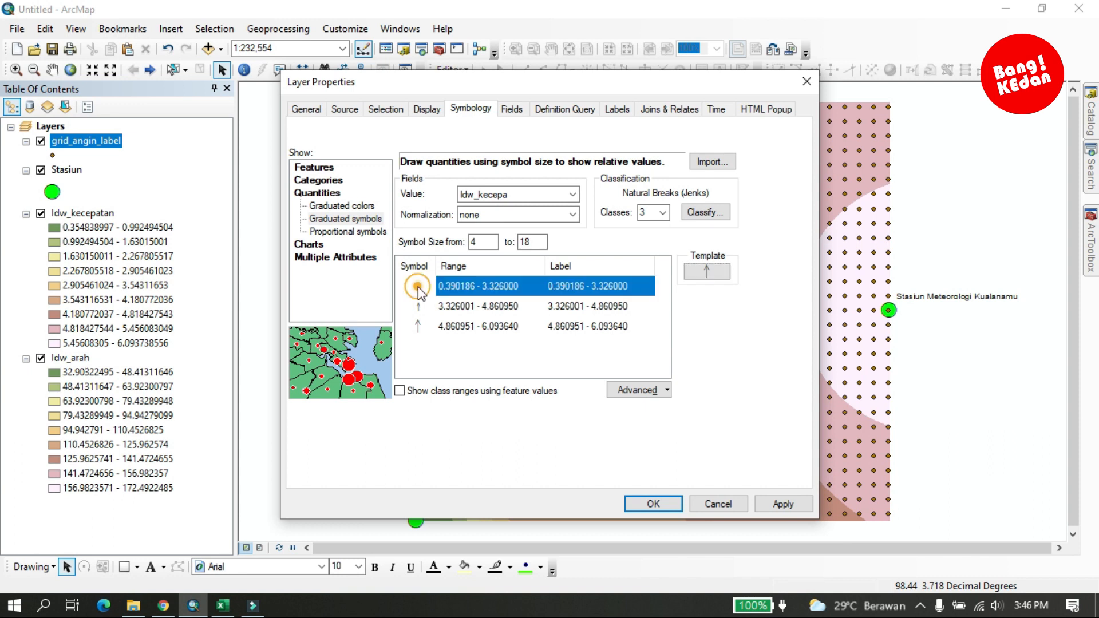
click(673, 268)
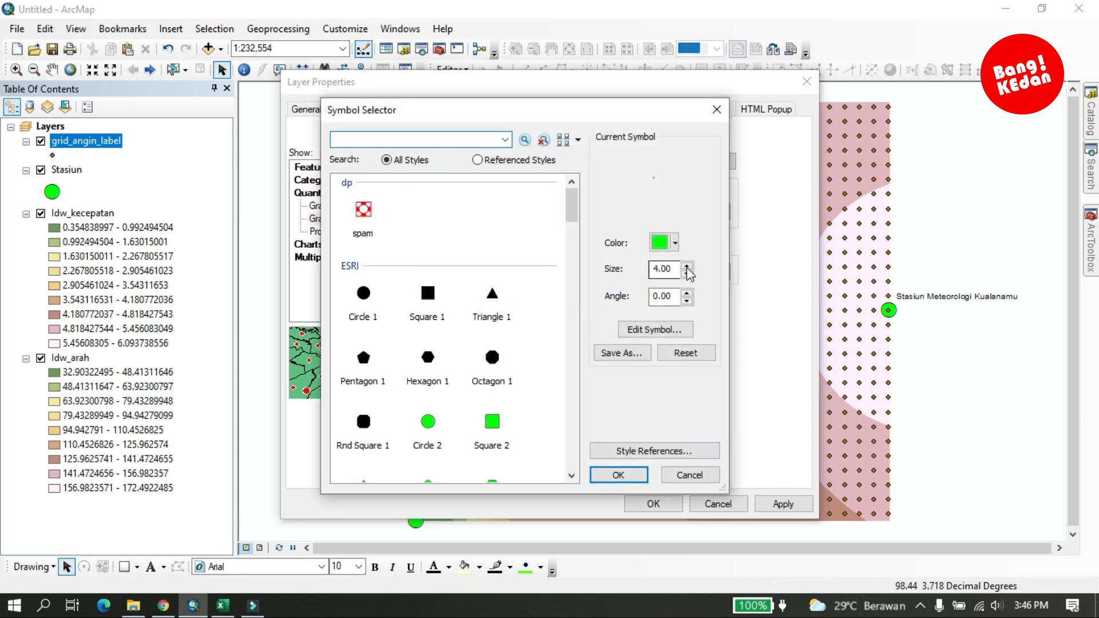
text(10)
click(624, 474)
Step: Set the arrow symbol size of the middle wind speed class to 12
double_click(419, 306)
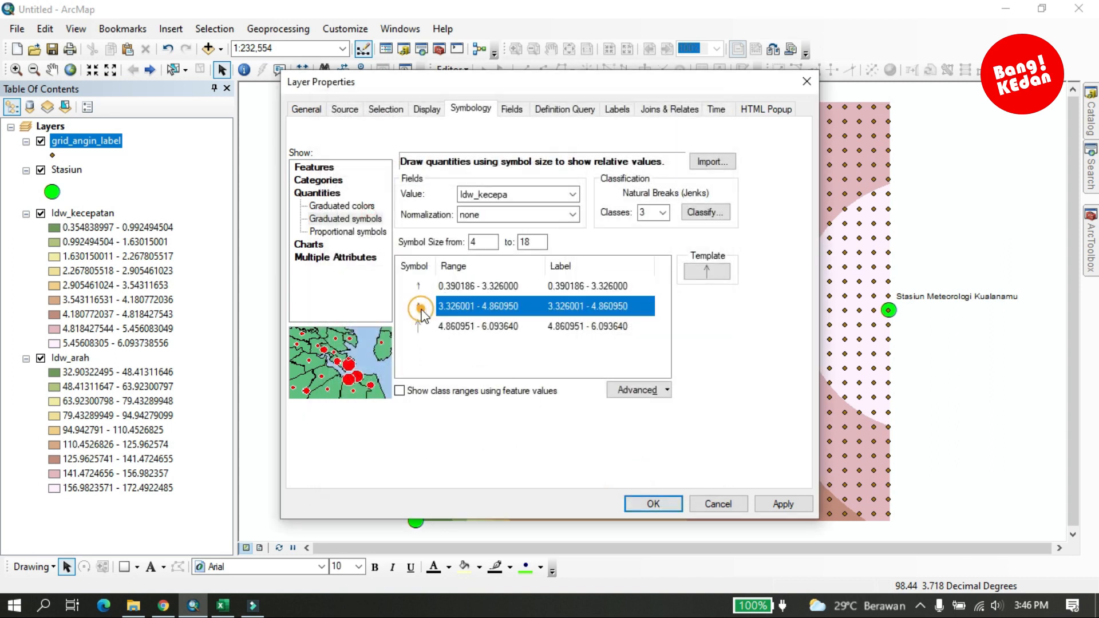
click(686, 265)
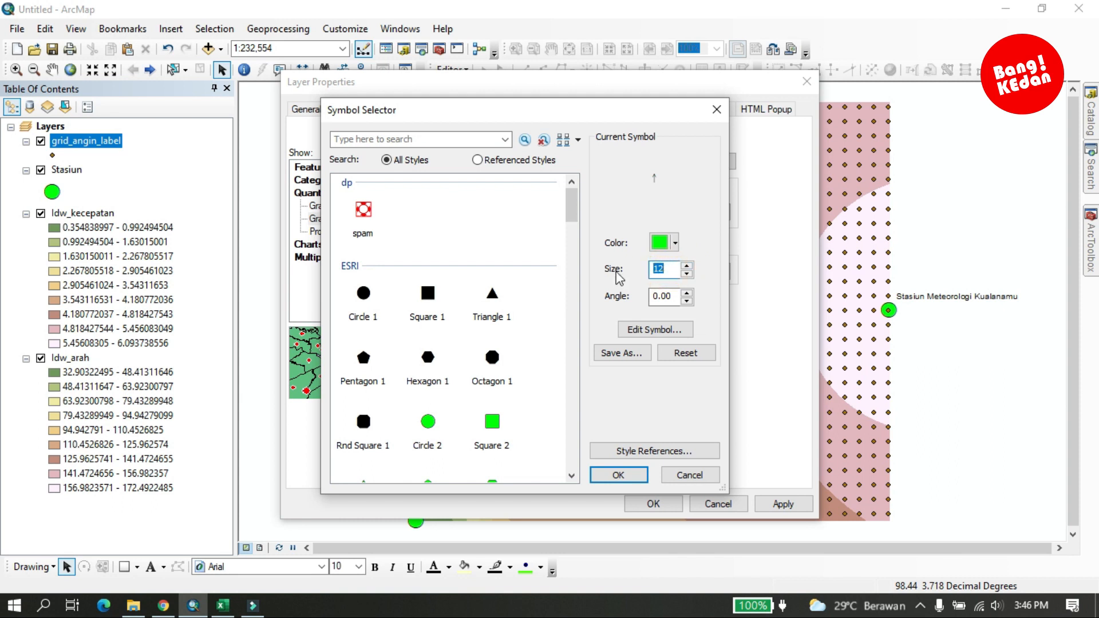
click(618, 474)
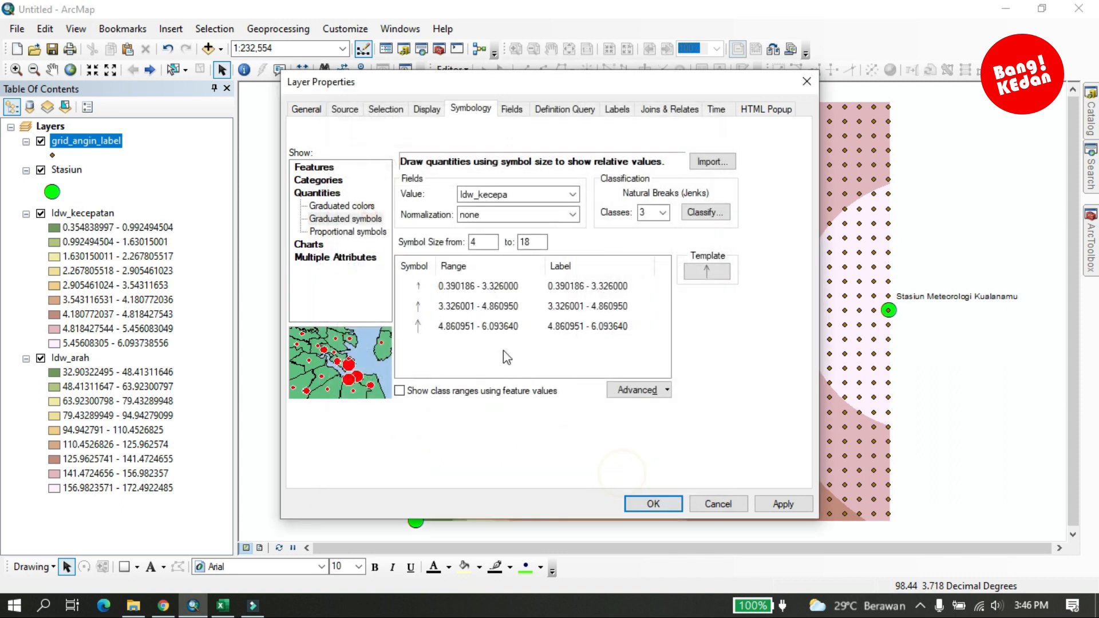
Step: Check the arrow symbol size of the highest wind speed class
double_click(418, 328)
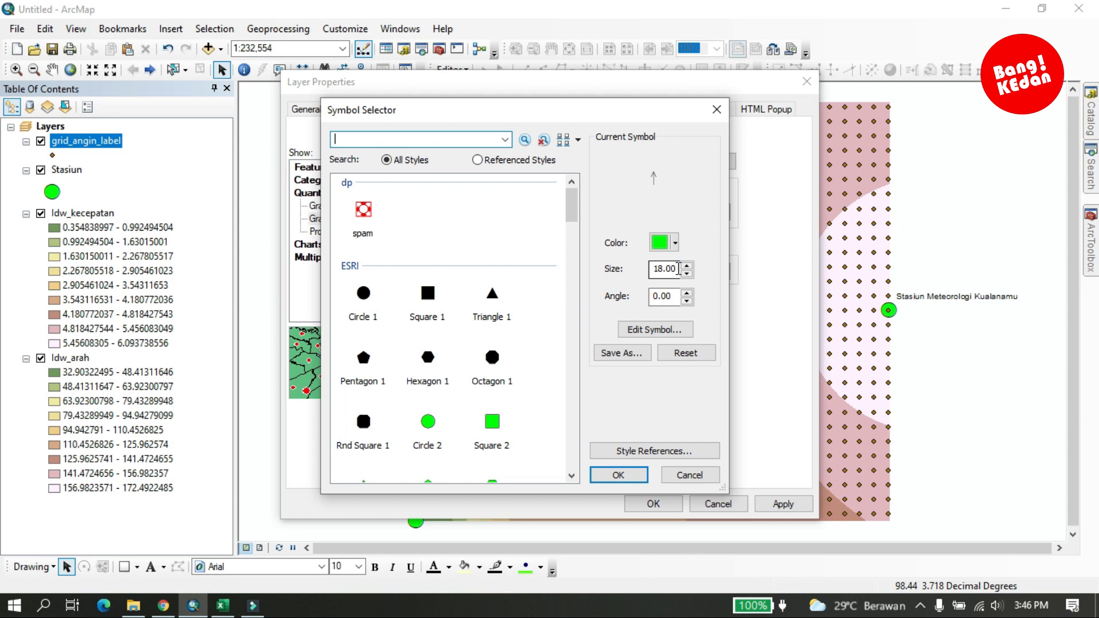
click(618, 474)
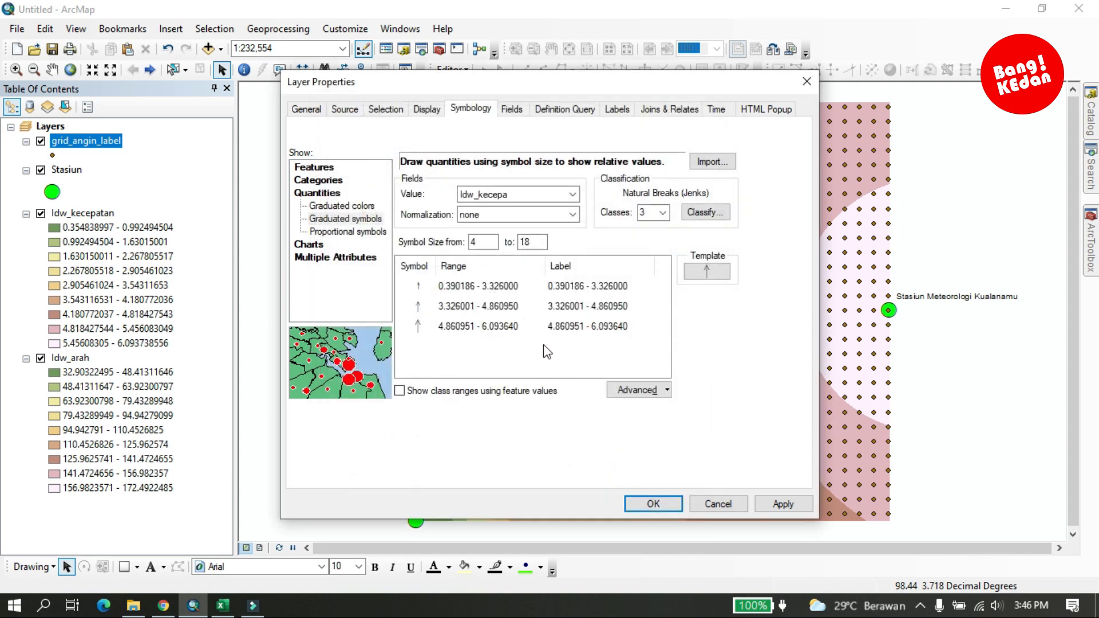
Step: Try to recolour the arrow symbols of all three wind speed classes red
click(417, 288)
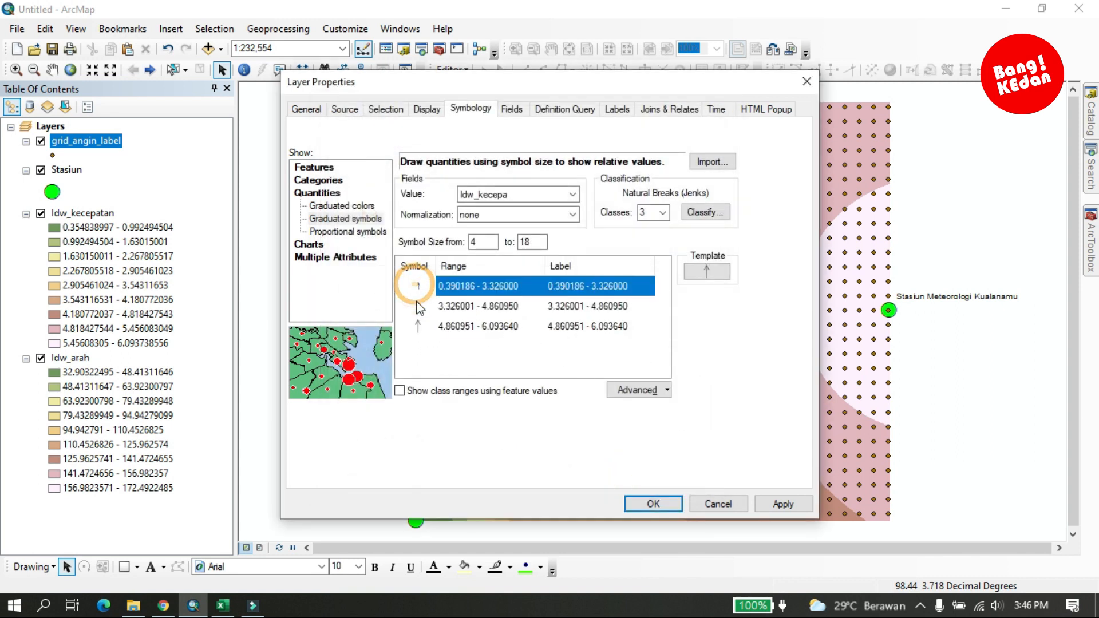
shift+click(418, 325)
right_click(418, 326)
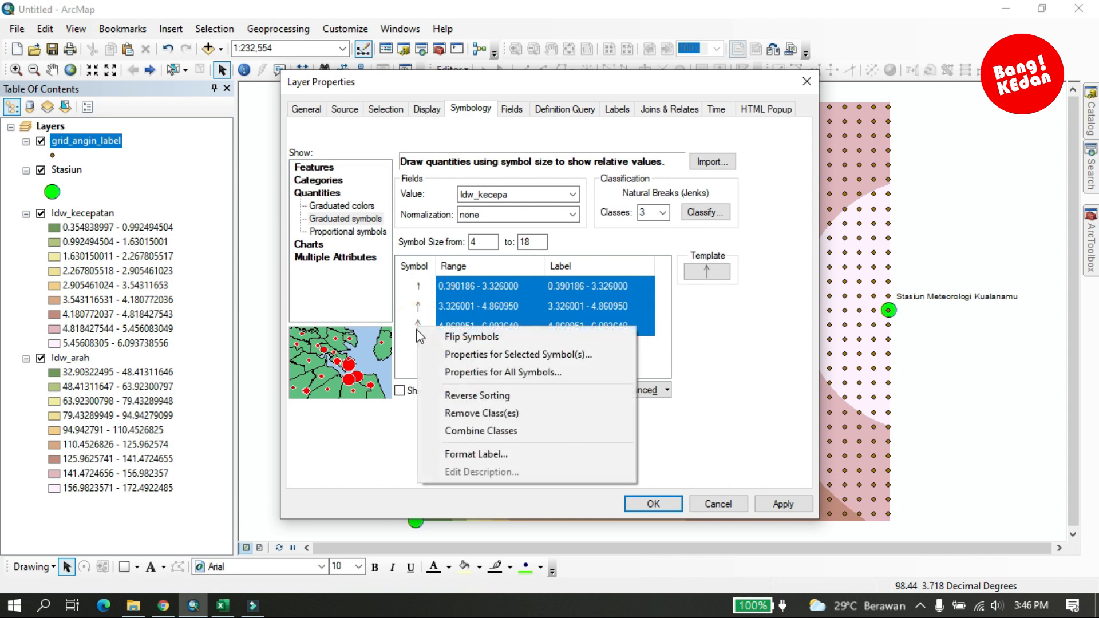
click(475, 370)
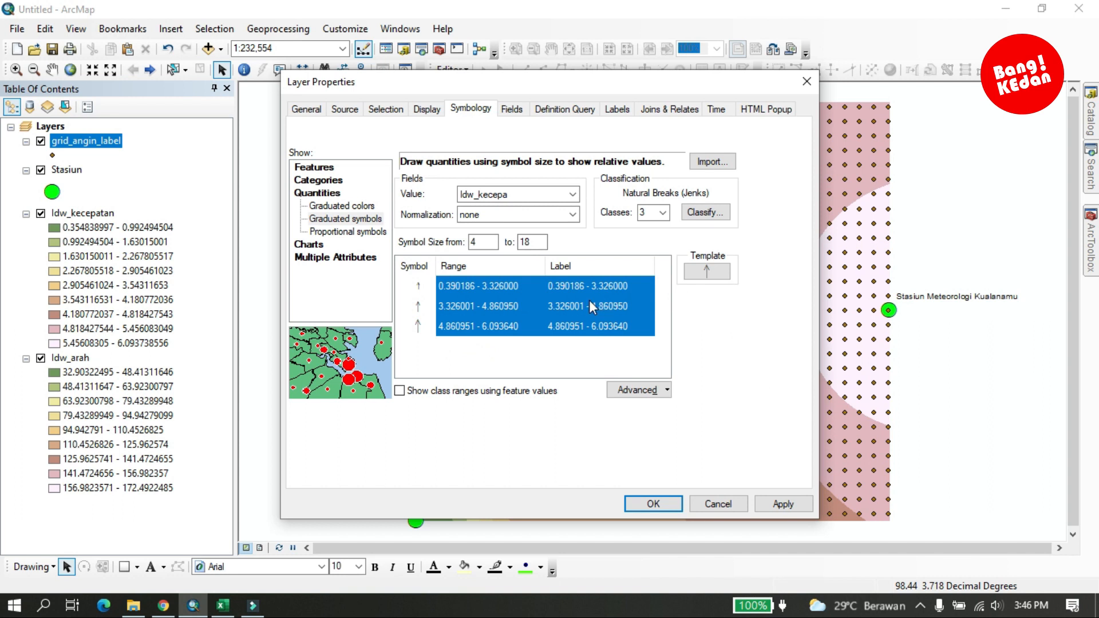
right_click(488, 293)
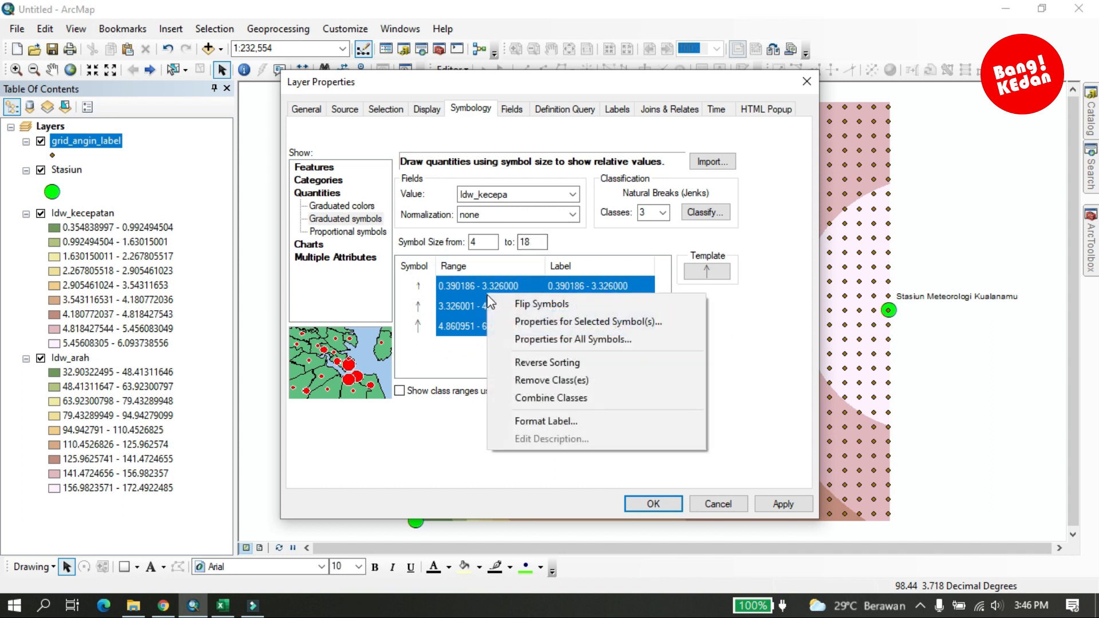
click(520, 322)
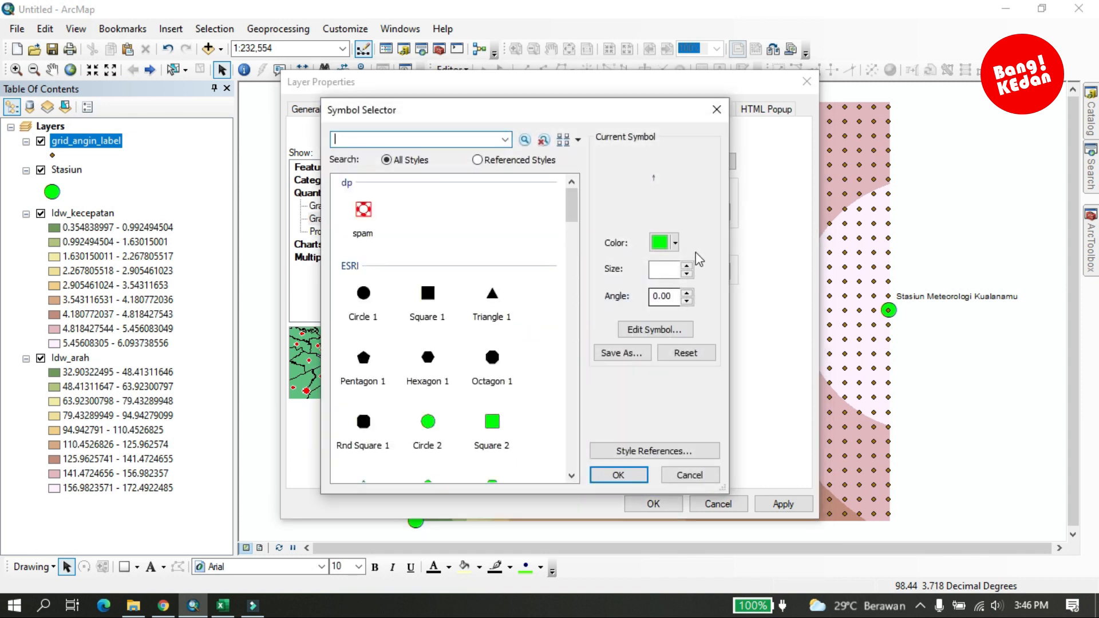
click(675, 243)
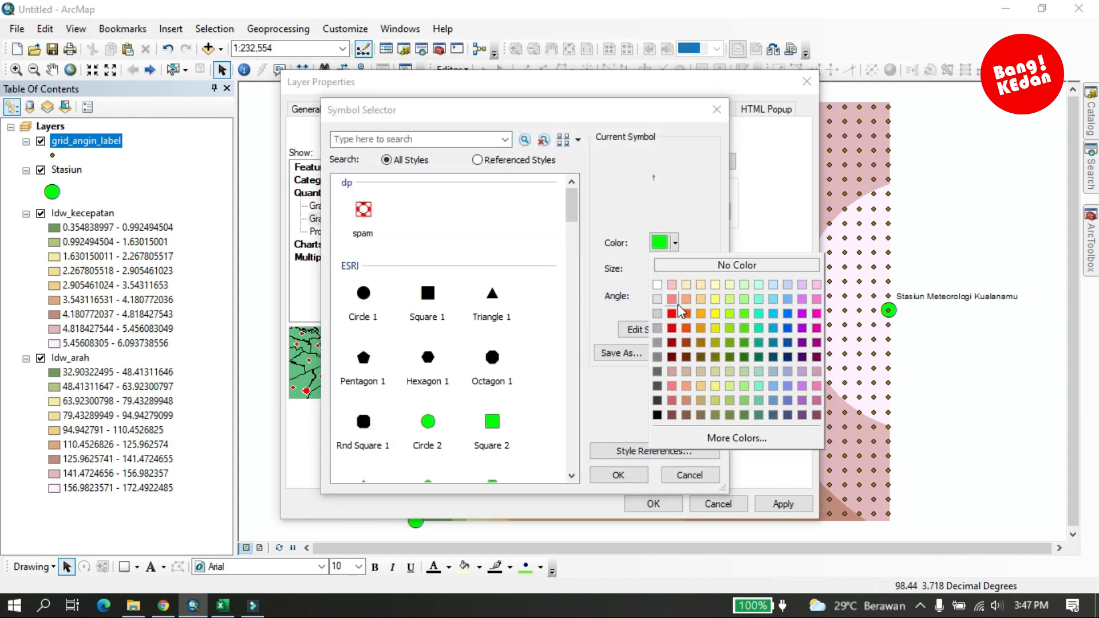
click(671, 328)
click(619, 471)
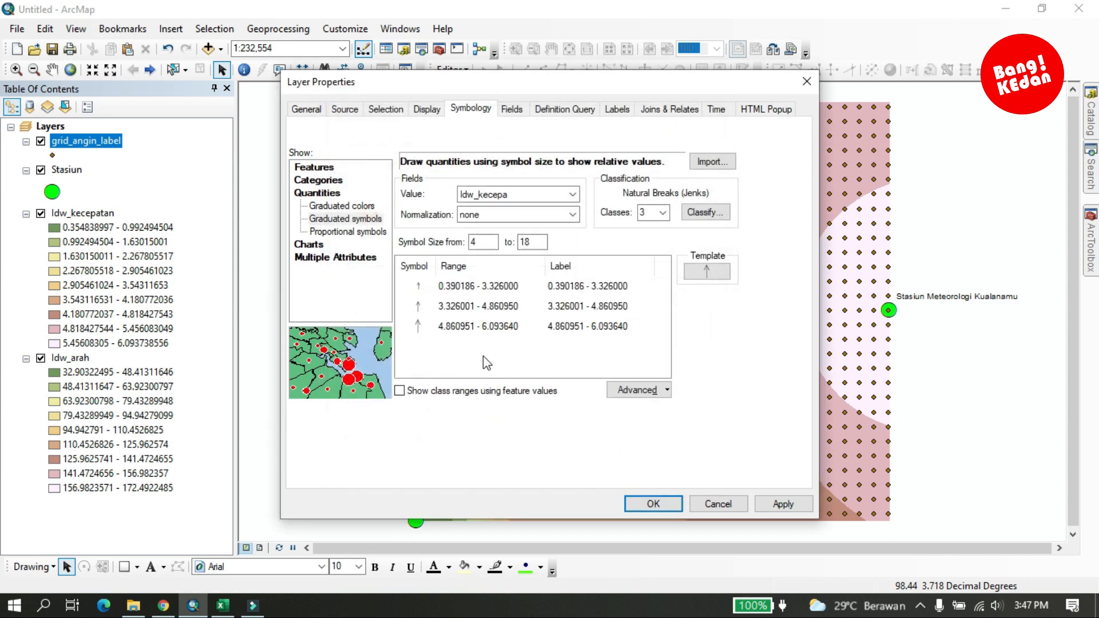
Step: Review the highest class's arrow symbol and apply the graduated arrow symbology to the grid_angin_label layer
double_click(419, 328)
click(618, 475)
click(653, 503)
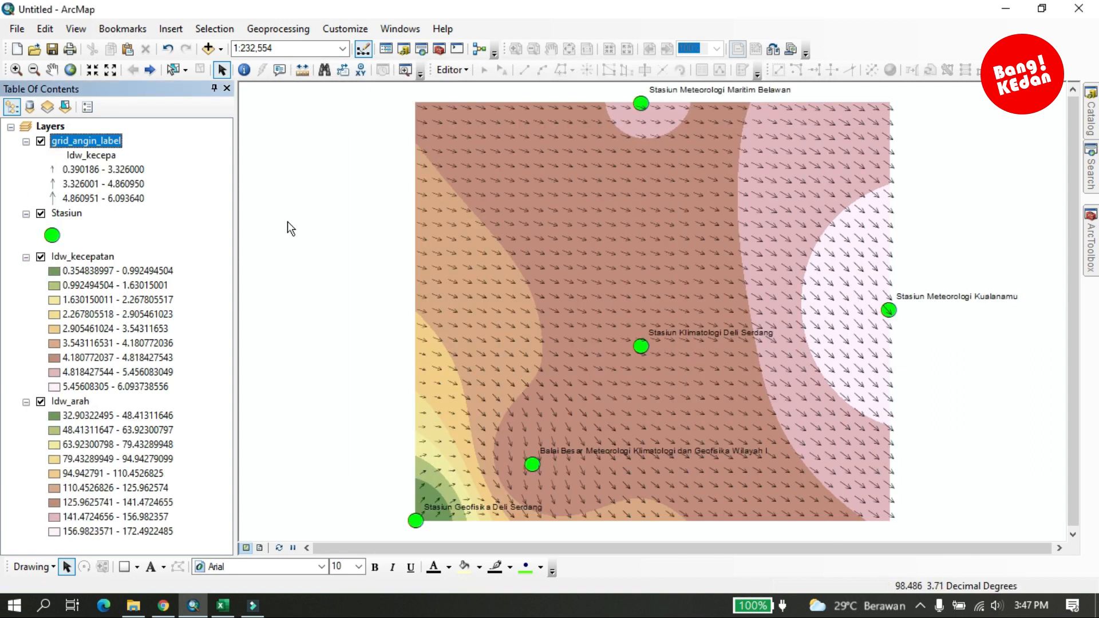
Step: Hide the Idw_kecepatan and Idw_arah raster layers on the map
click(40, 257)
click(41, 402)
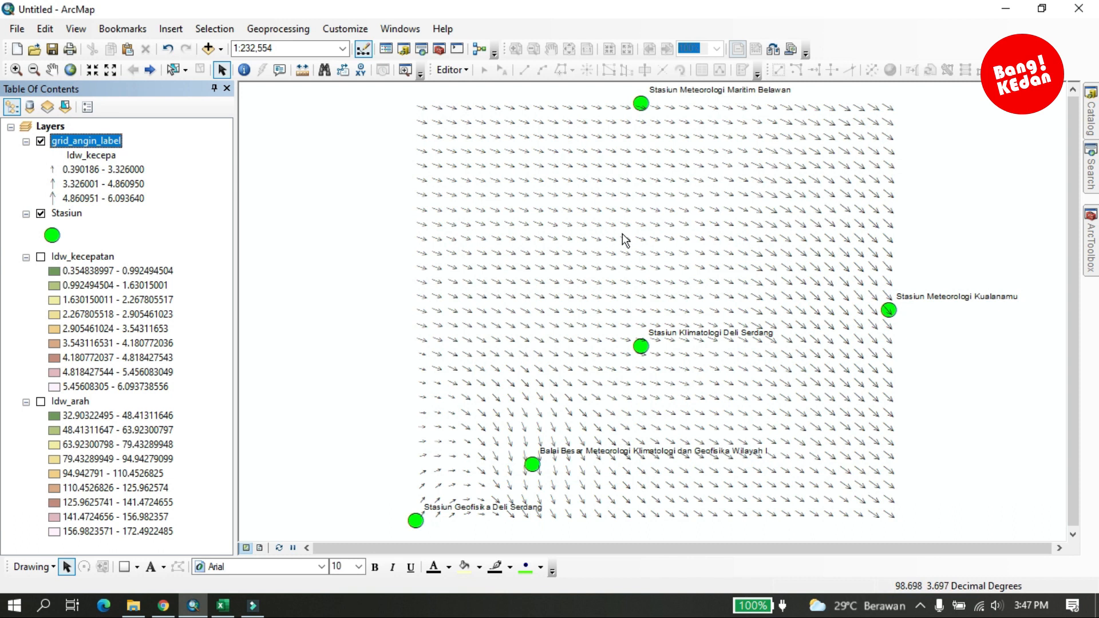